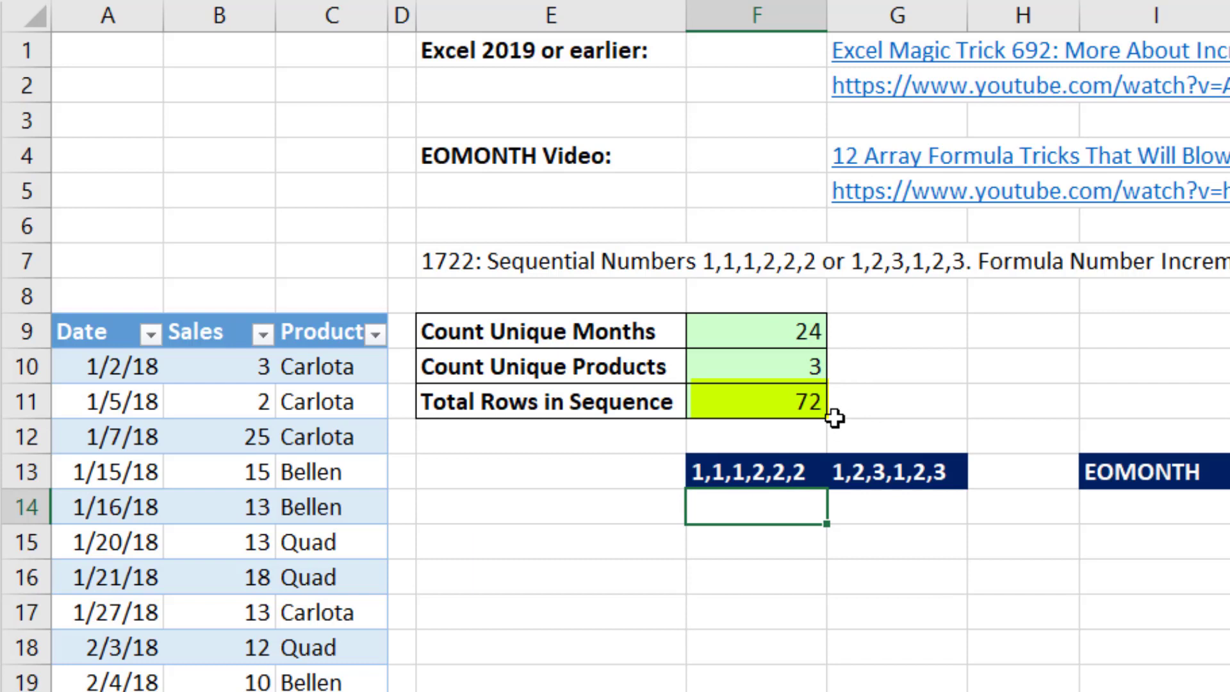
- Enter =SEQUENCE(F11,,0) in F14 so the values 0 through 71 spill down the column
type("=seq")
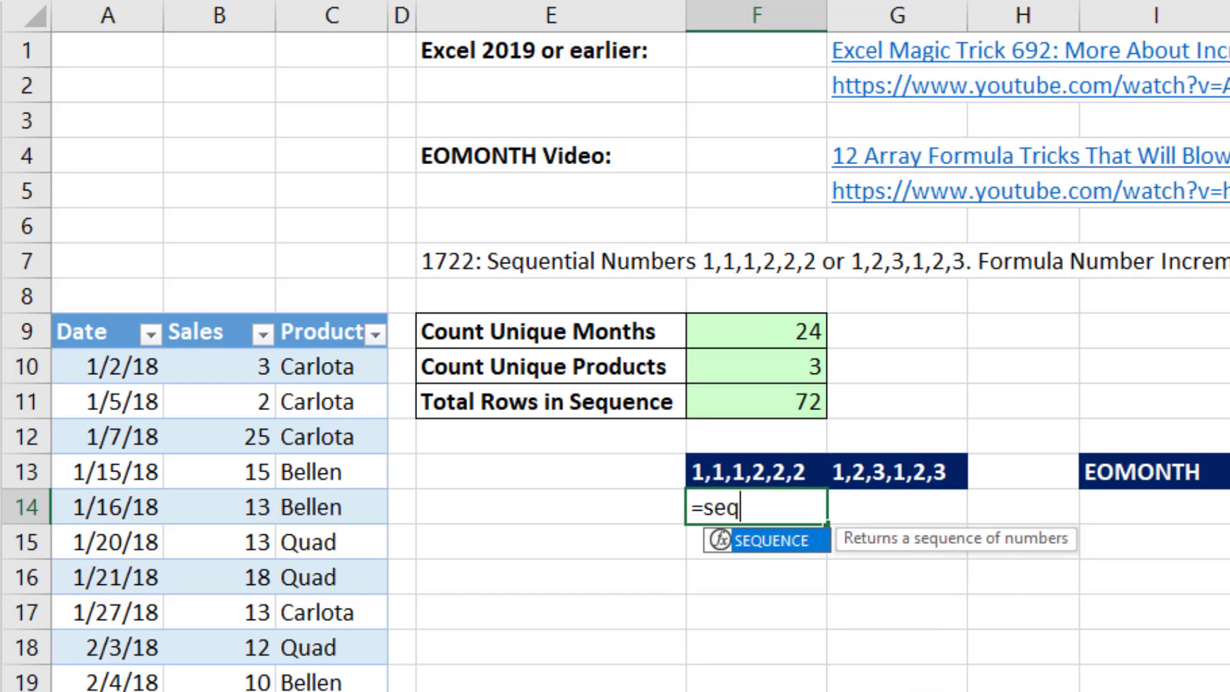
key("Tab")
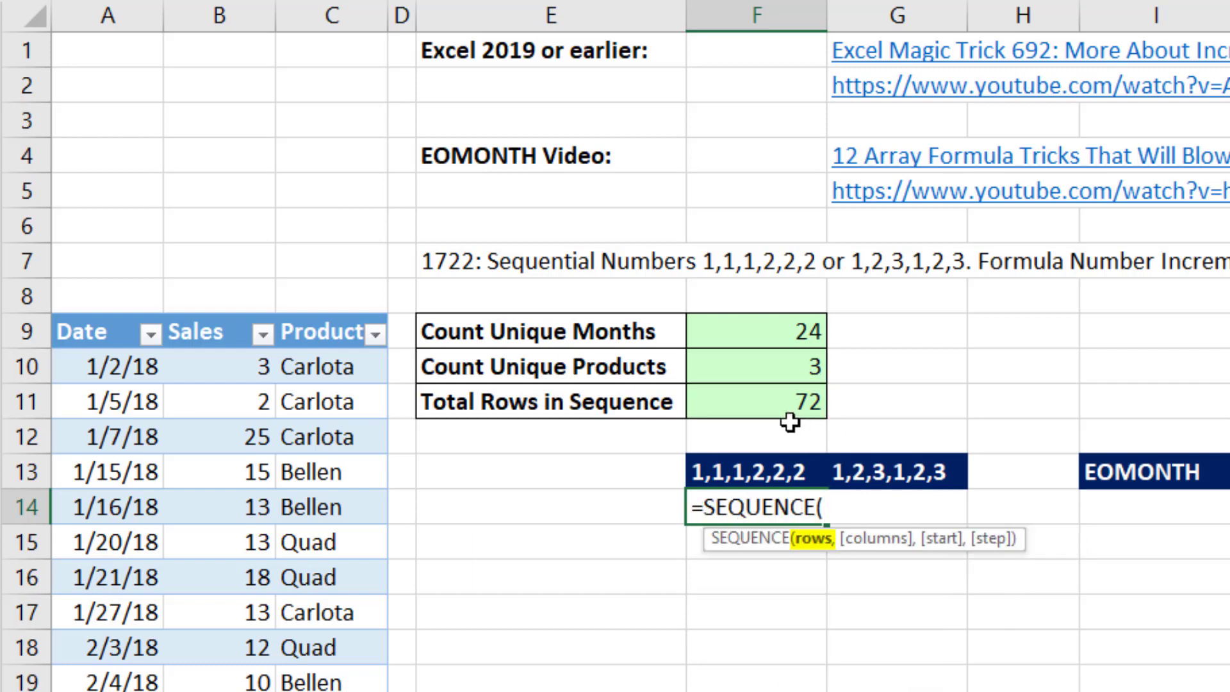
left_click(783, 399)
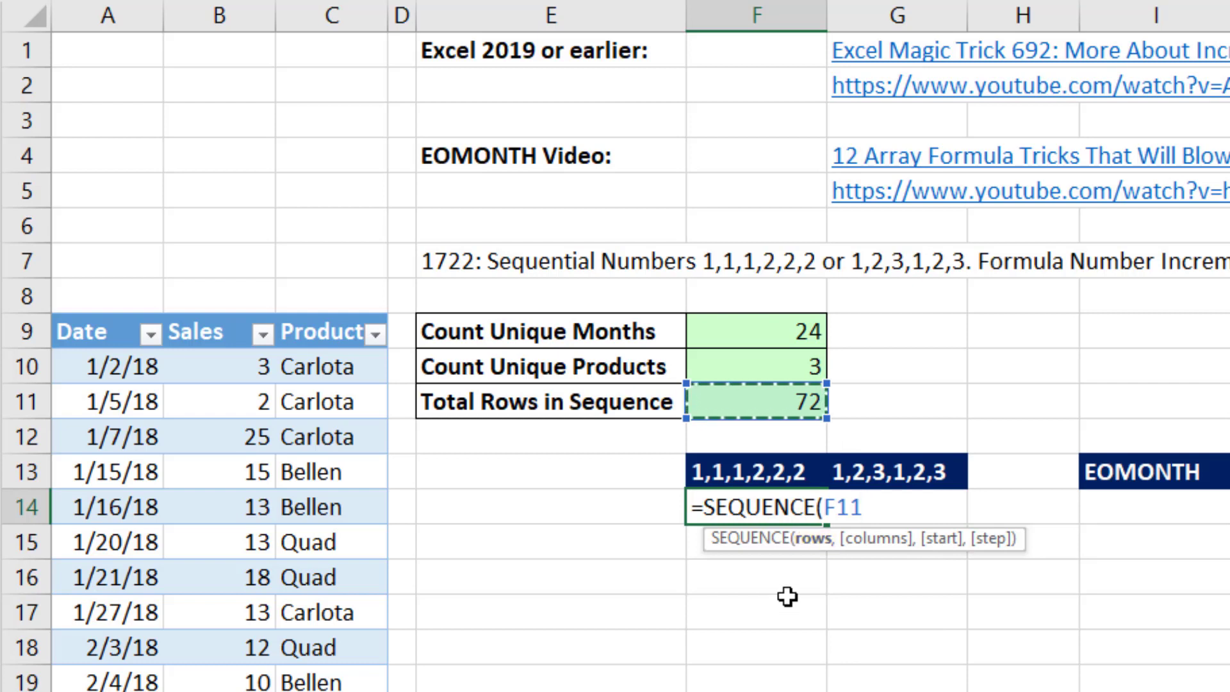
type(",")
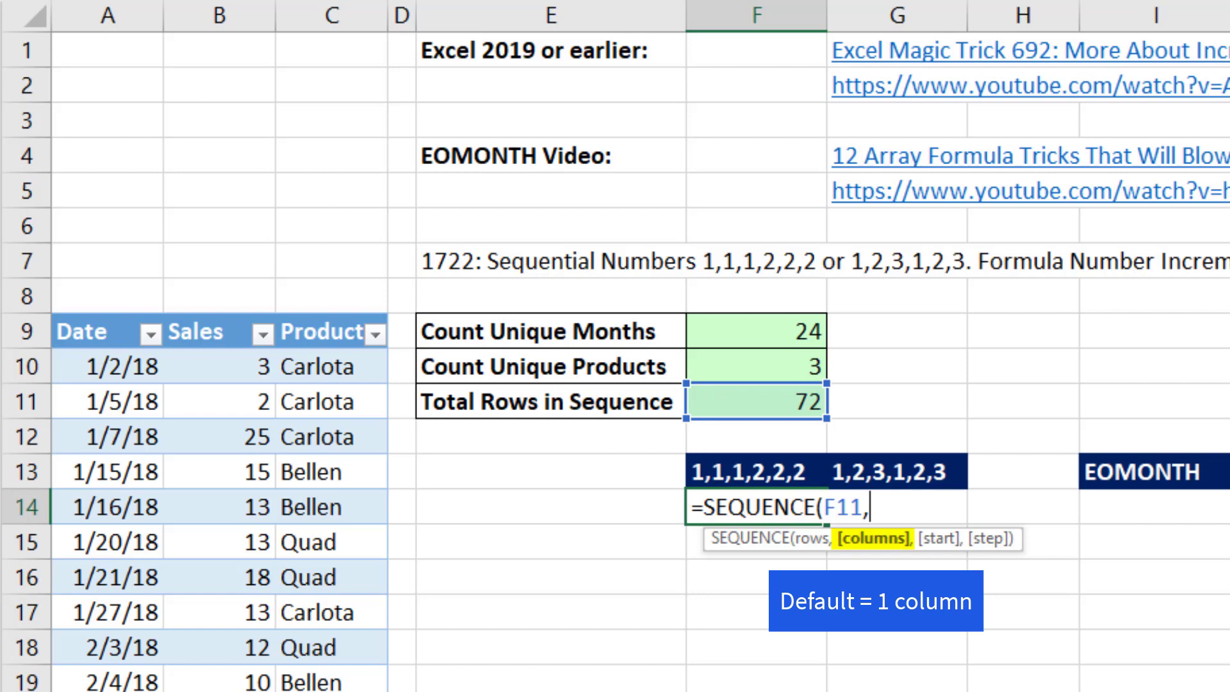
type(",")
type("0)")
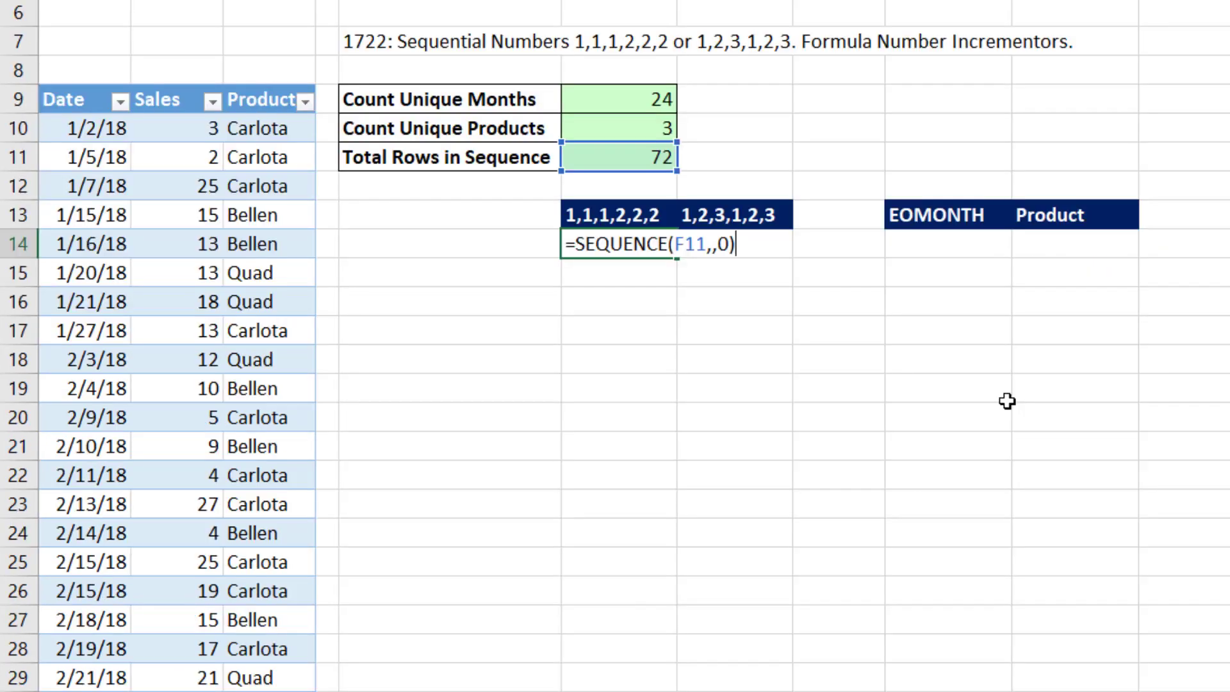
key("Return")
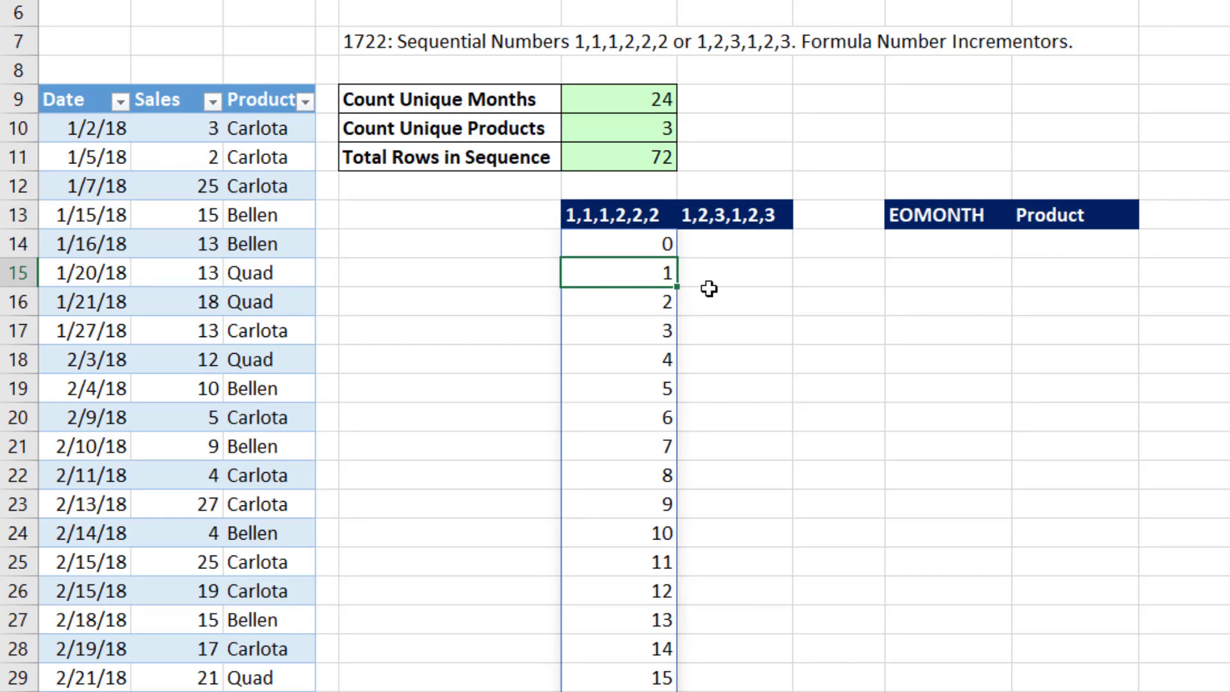
- Check the spill range: confirm it ends at 71 and that F15 is part of the spill
key("ctrl+Down")
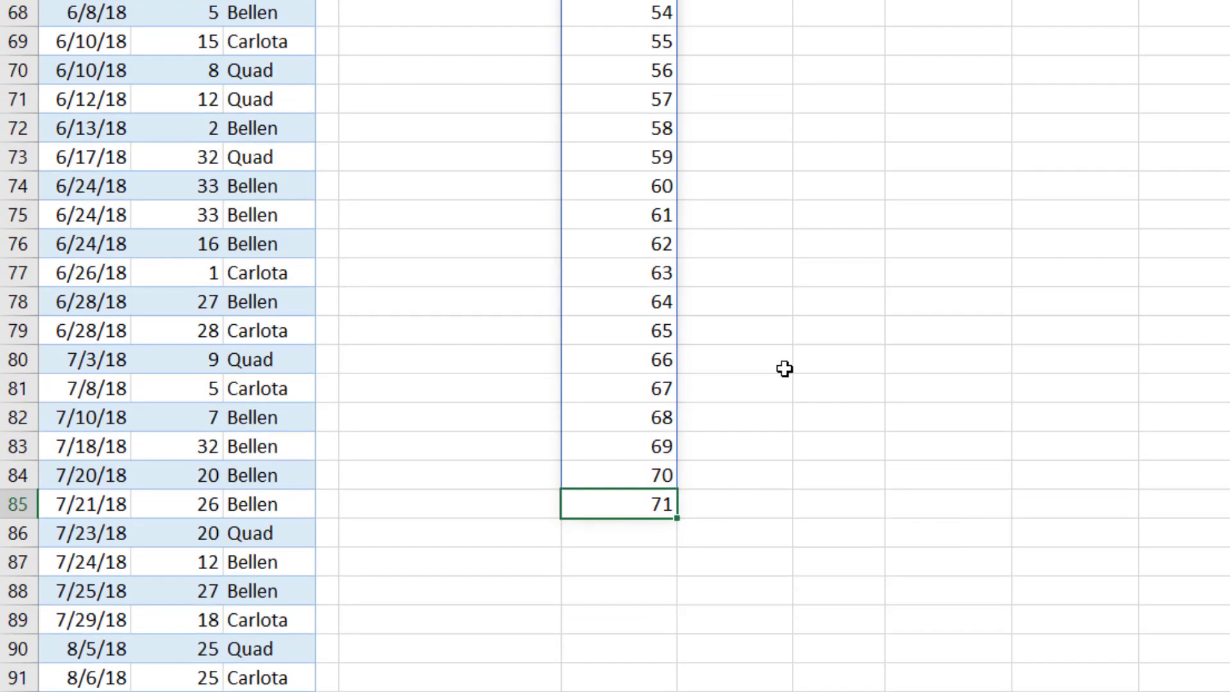
key("ctrl+Up")
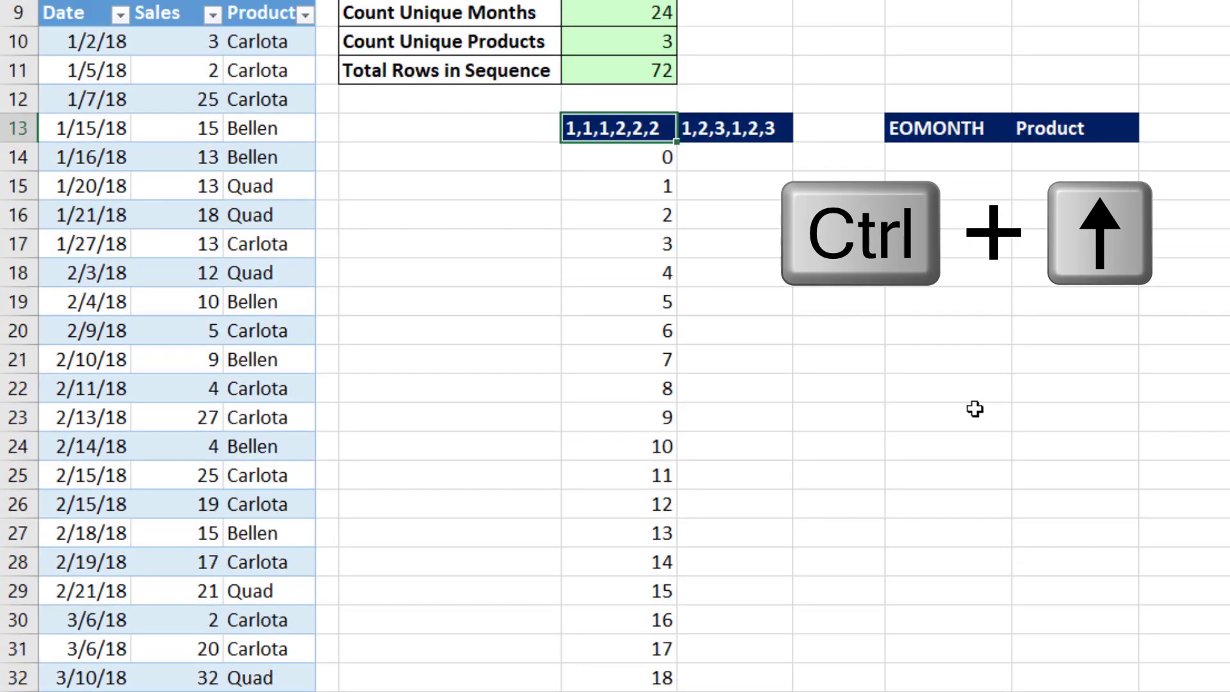
left_click(654, 160)
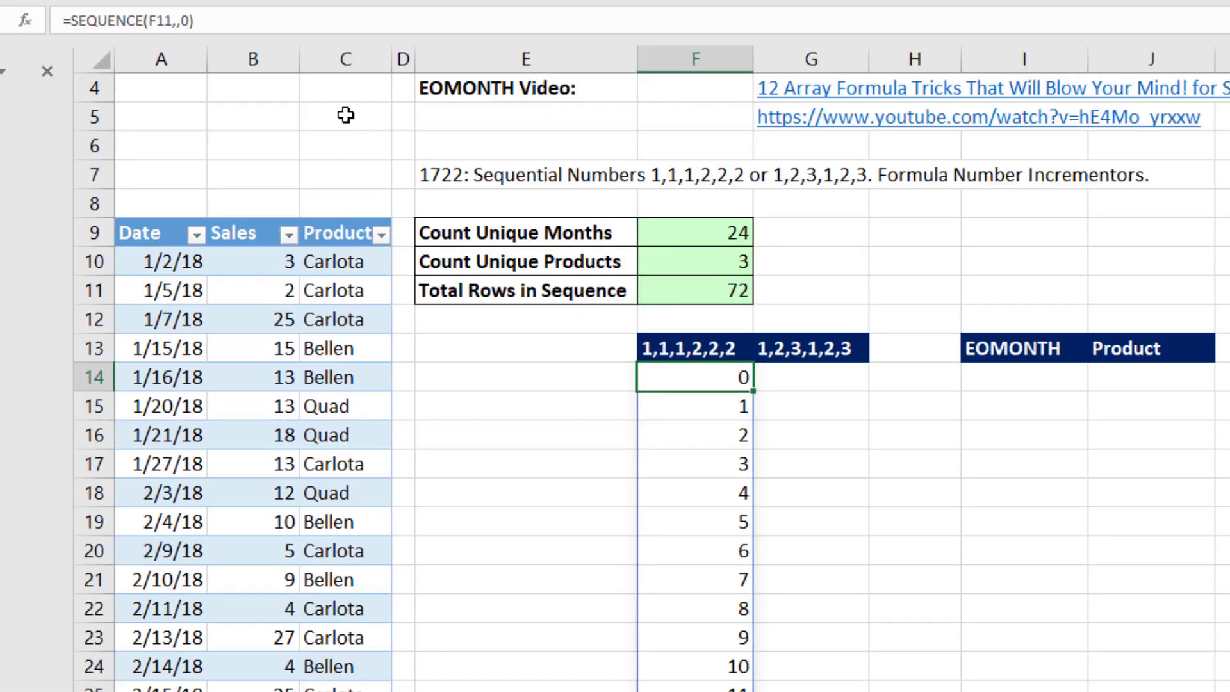
left_click(739, 413)
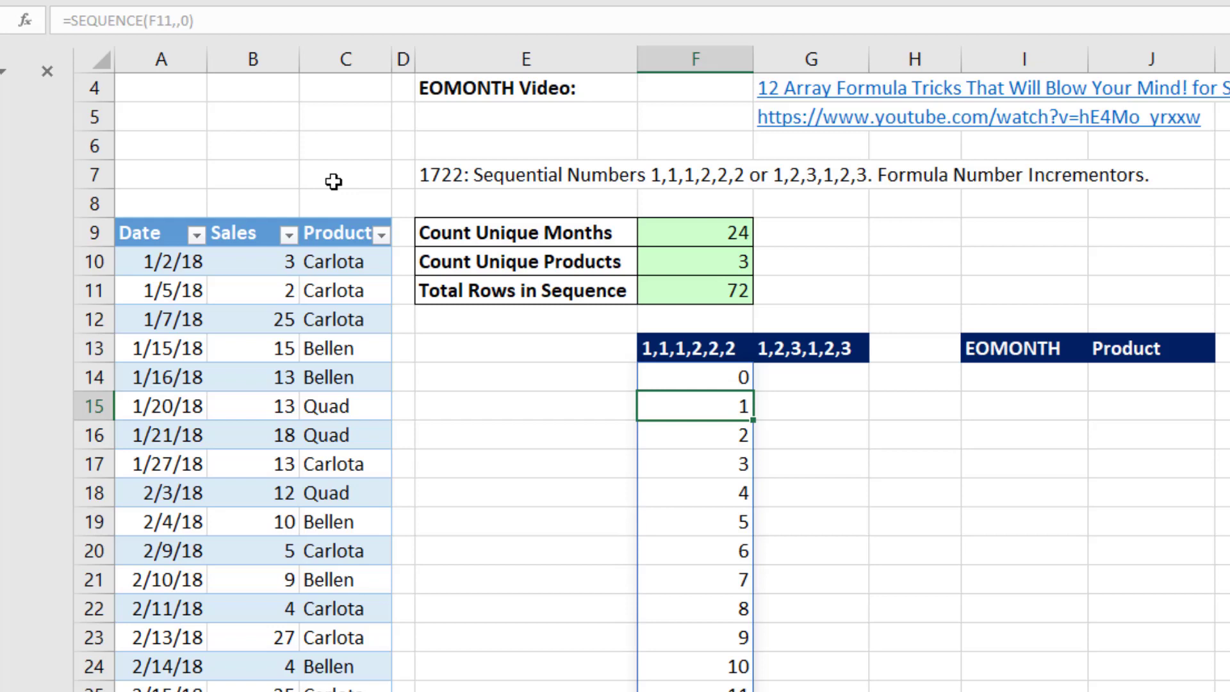
- Divide F14's sequence by Count Unique Products in F10, producing fractional results
left_click(672, 371)
key("F2")
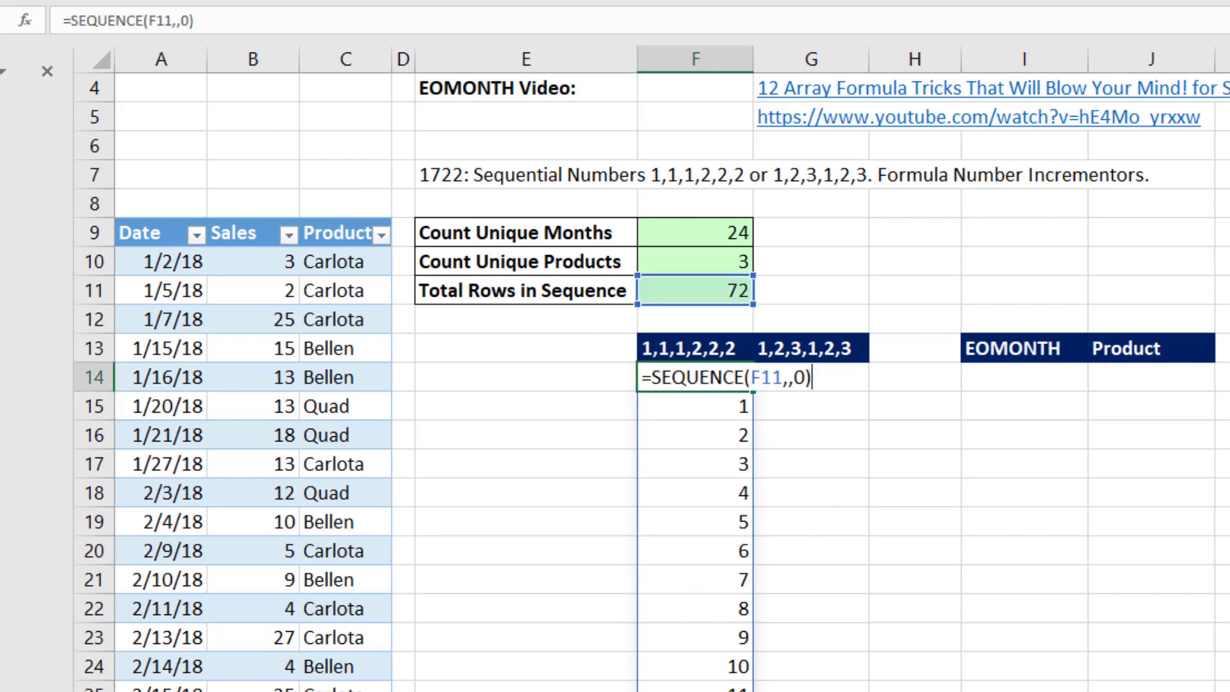
type("/")
left_click(685, 258)
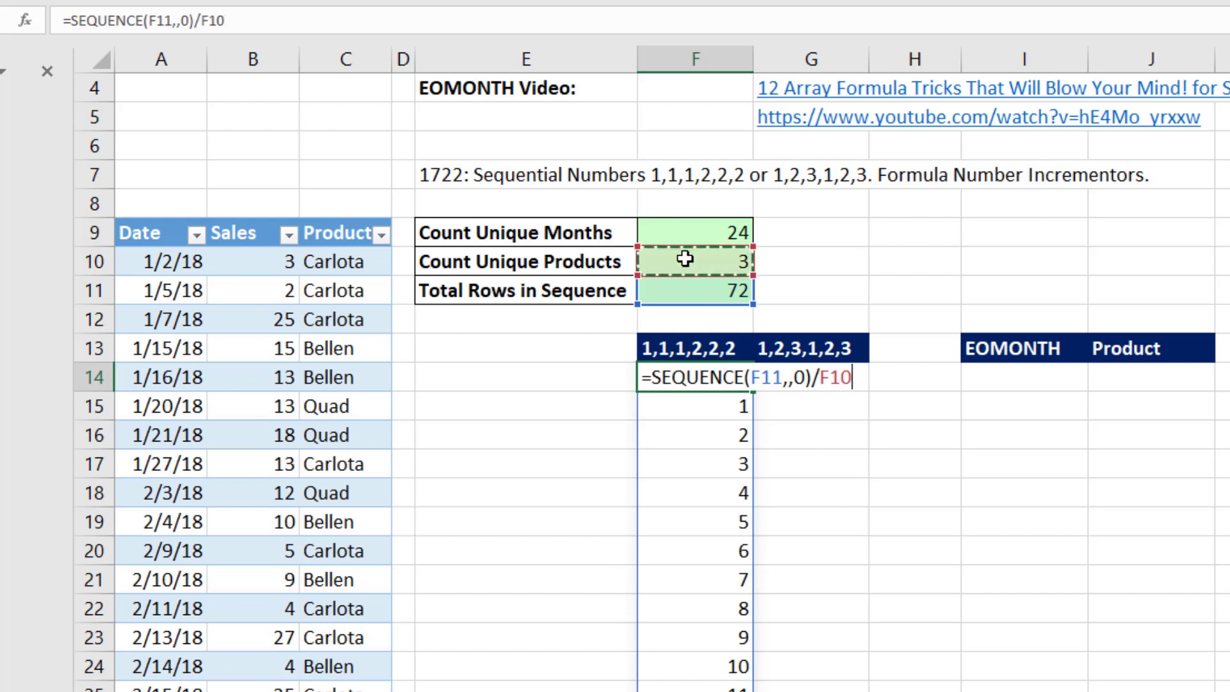
key("Return")
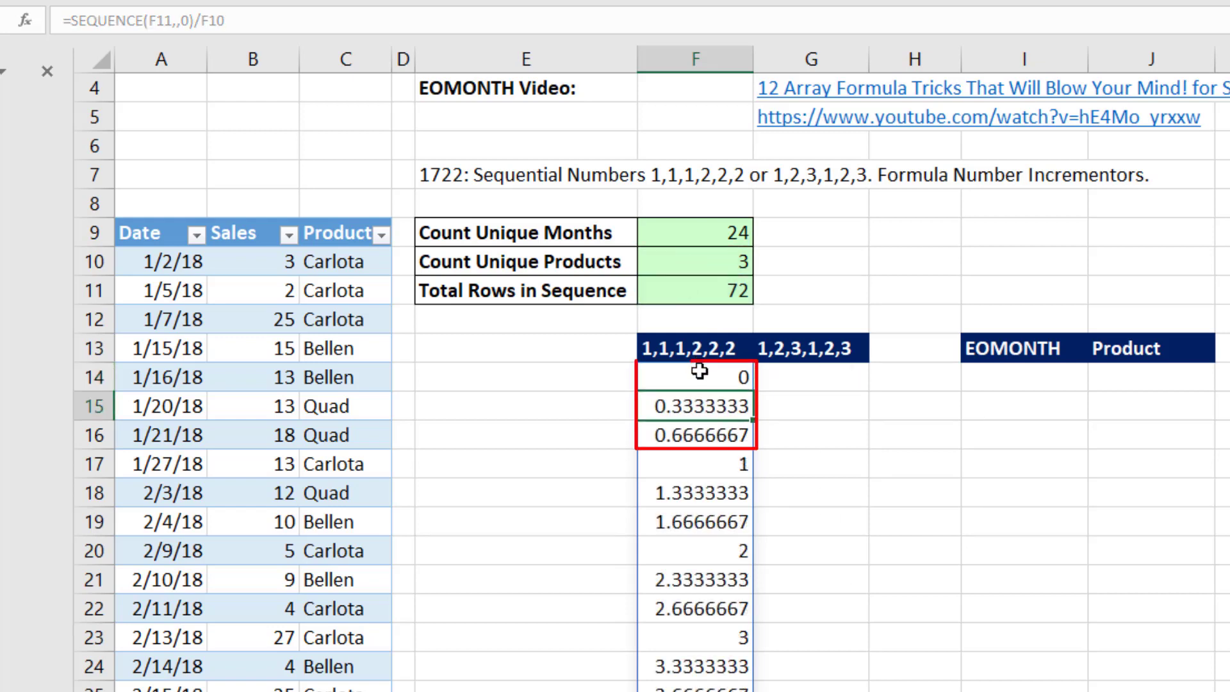
left_click_drag(703, 365, 708, 513)
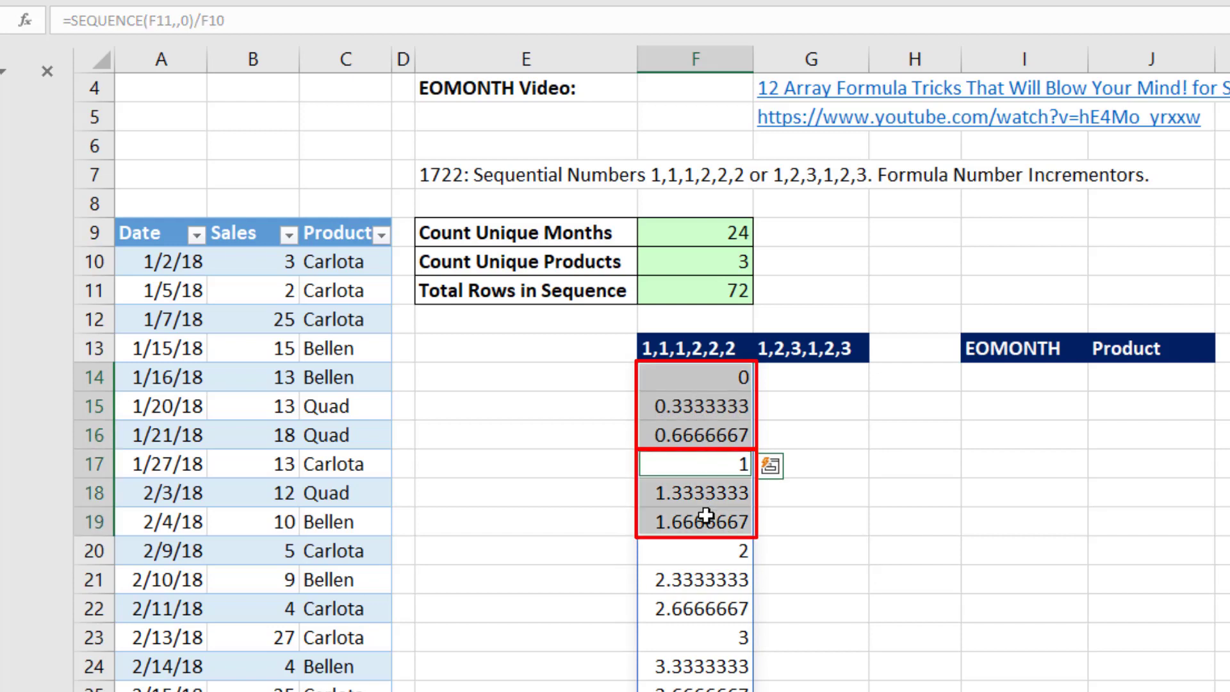
- Wrap F14's formula in INT to round the quotients down
left_click(697, 378)
key("F2")
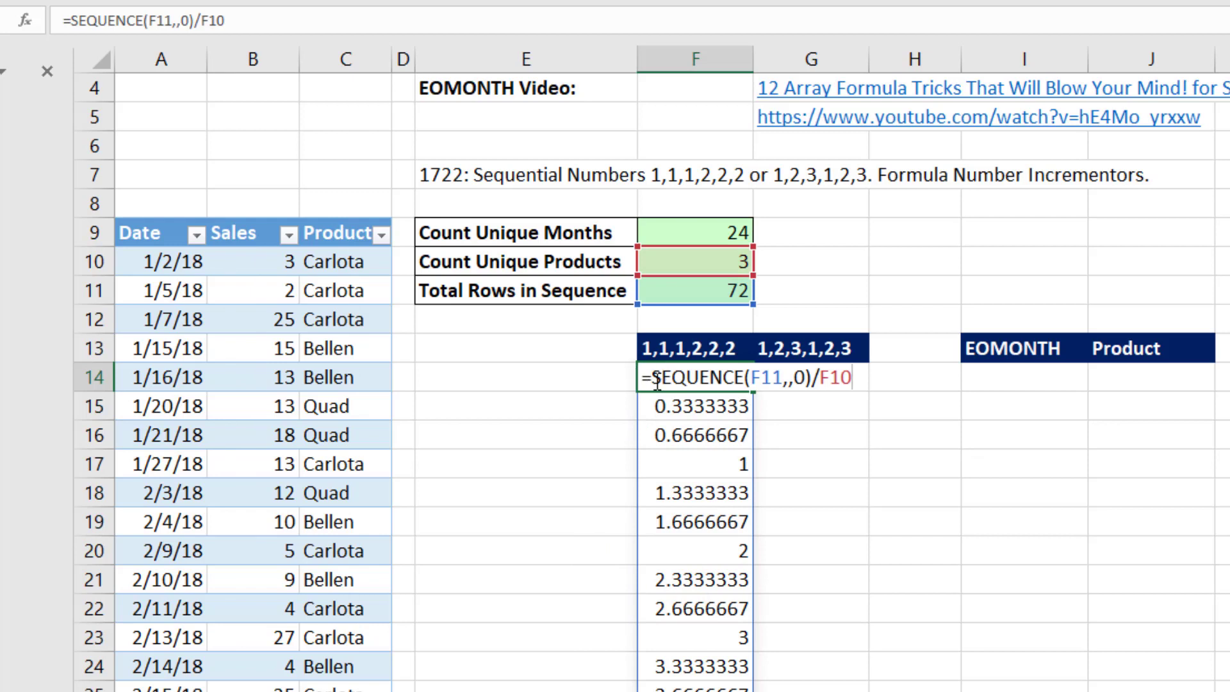
type("INT(")
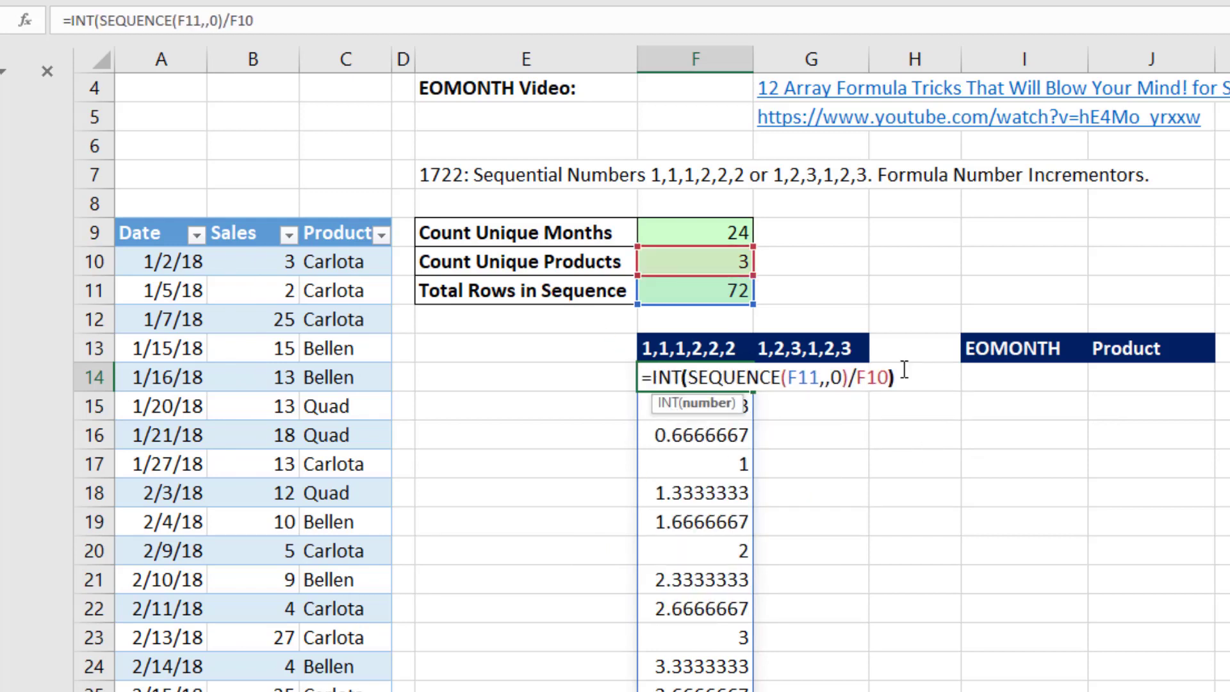
type(")")
key("Return")
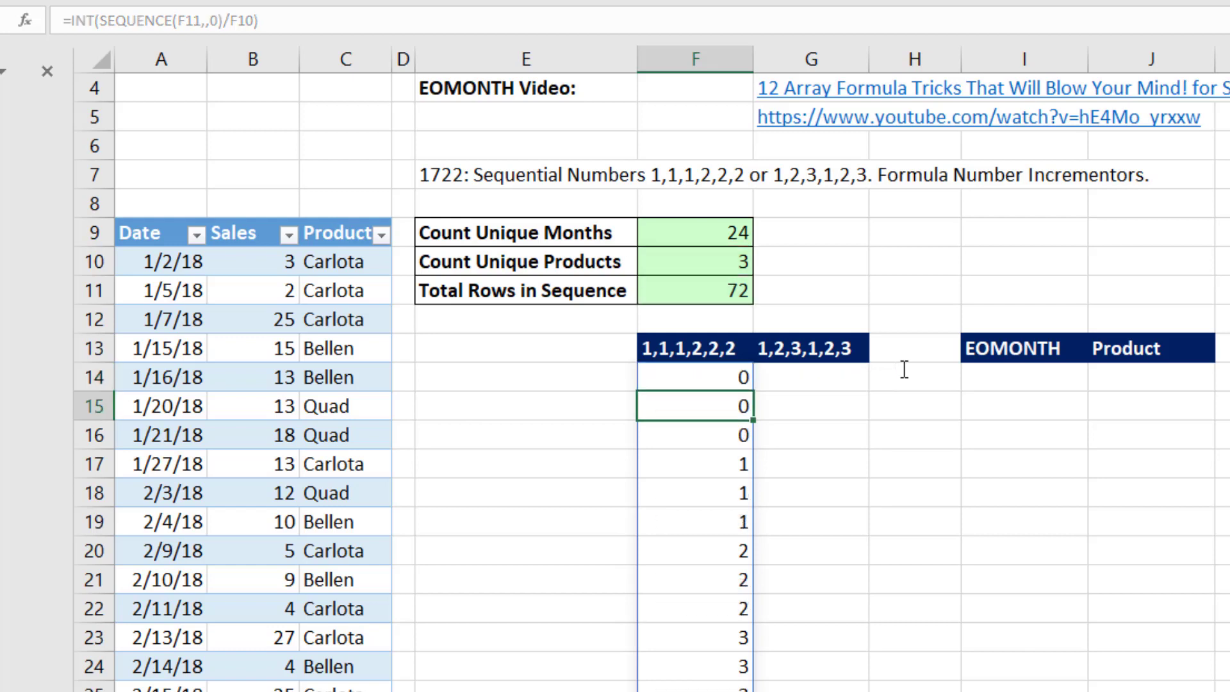
- Add +1 to F14's formula so the values run 1,1,1,2,2,2,3…
left_click(728, 376)
key("F2")
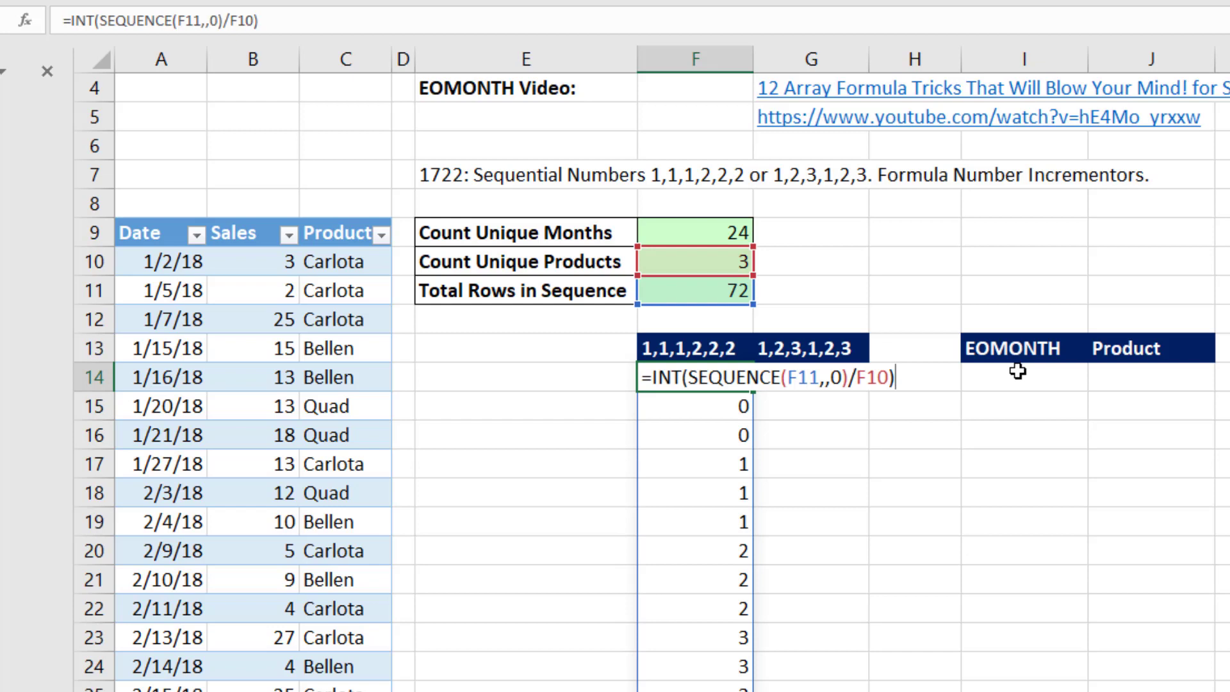
type("+1")
key("Return")
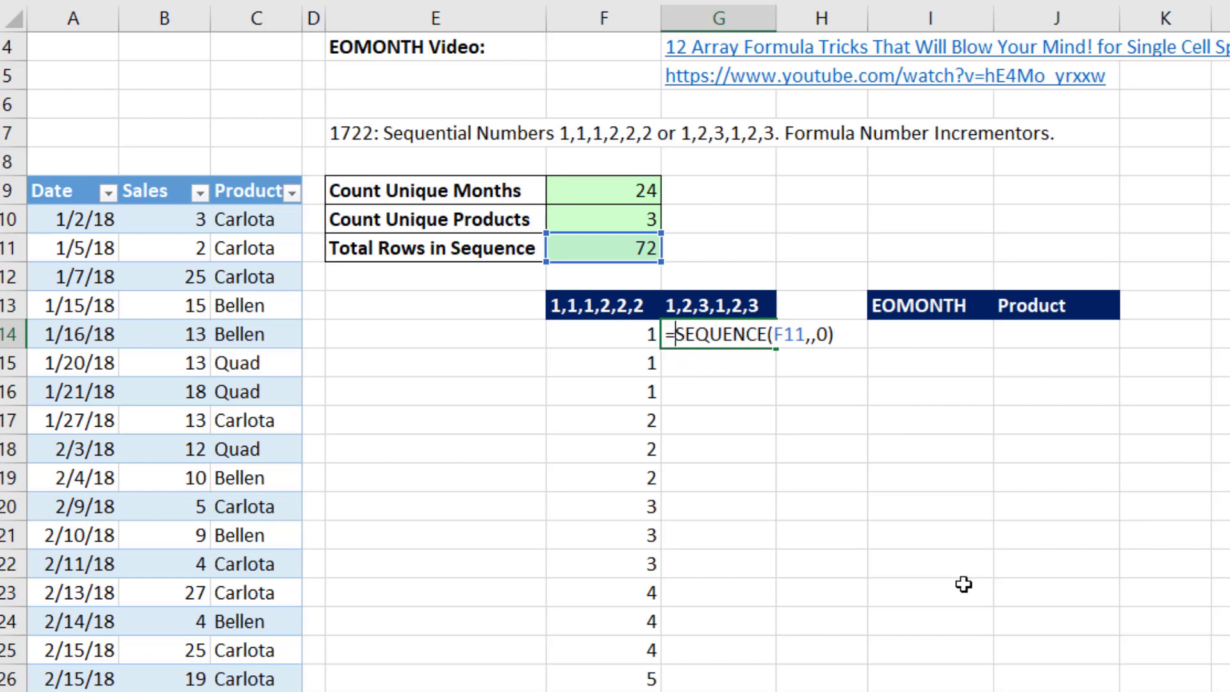
- Enter =MOD(SEQUENCE(F11,,0),F10) in G14 to spill the remainders 0,1,2 repeatedly
type("mod")
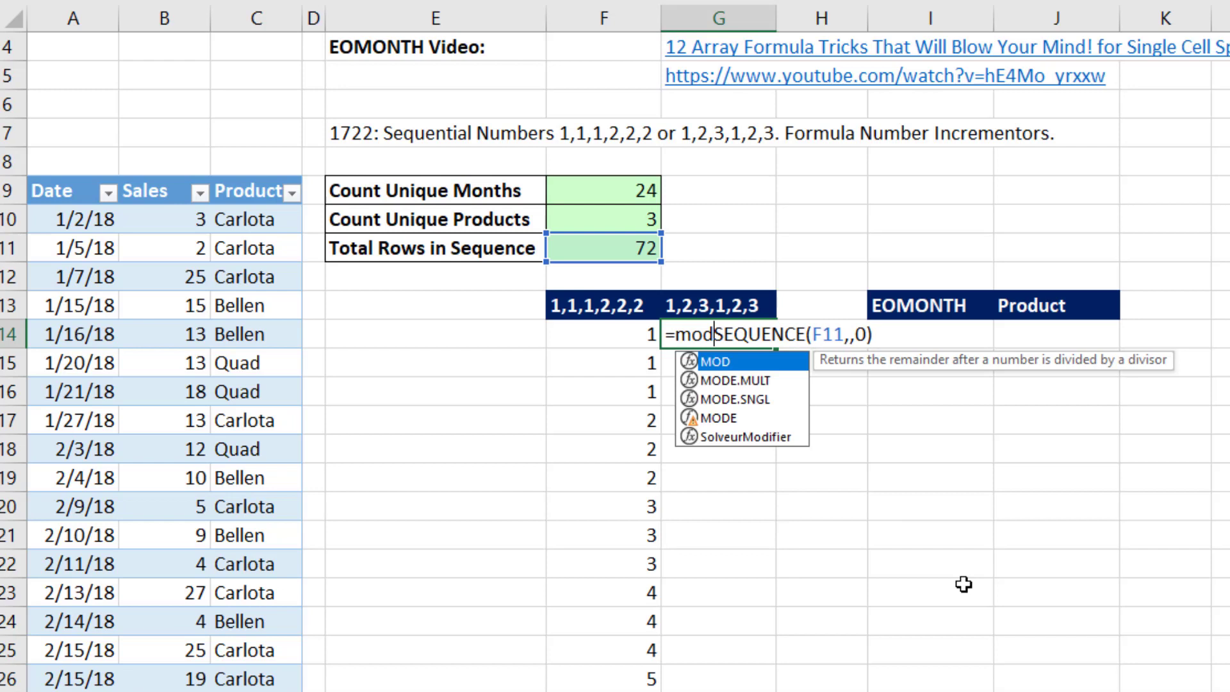
key("Tab")
key("End")
left_click(743, 361)
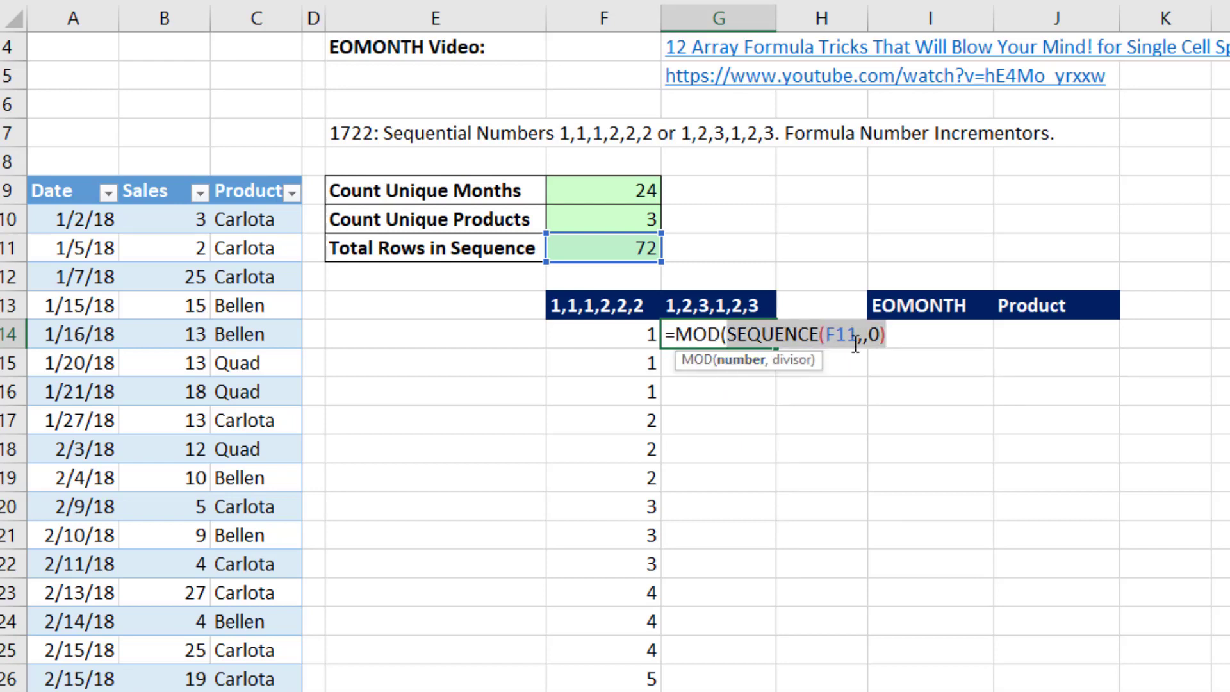
left_click(899, 338)
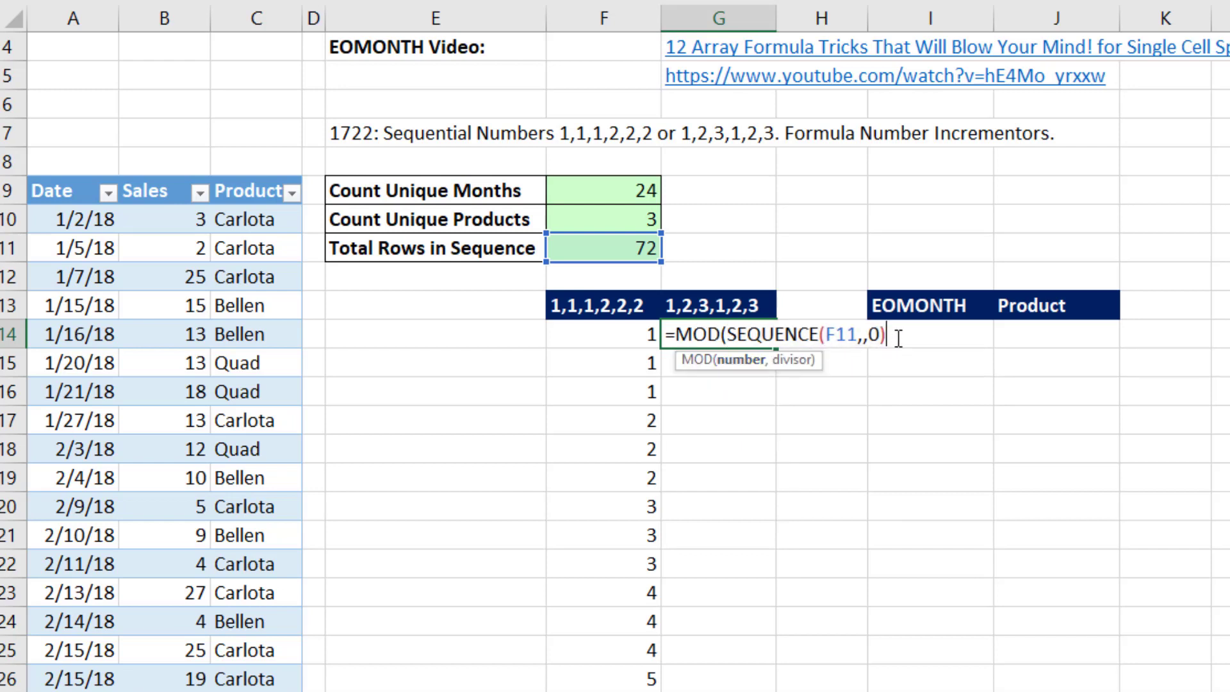
type(",")
left_click(609, 220)
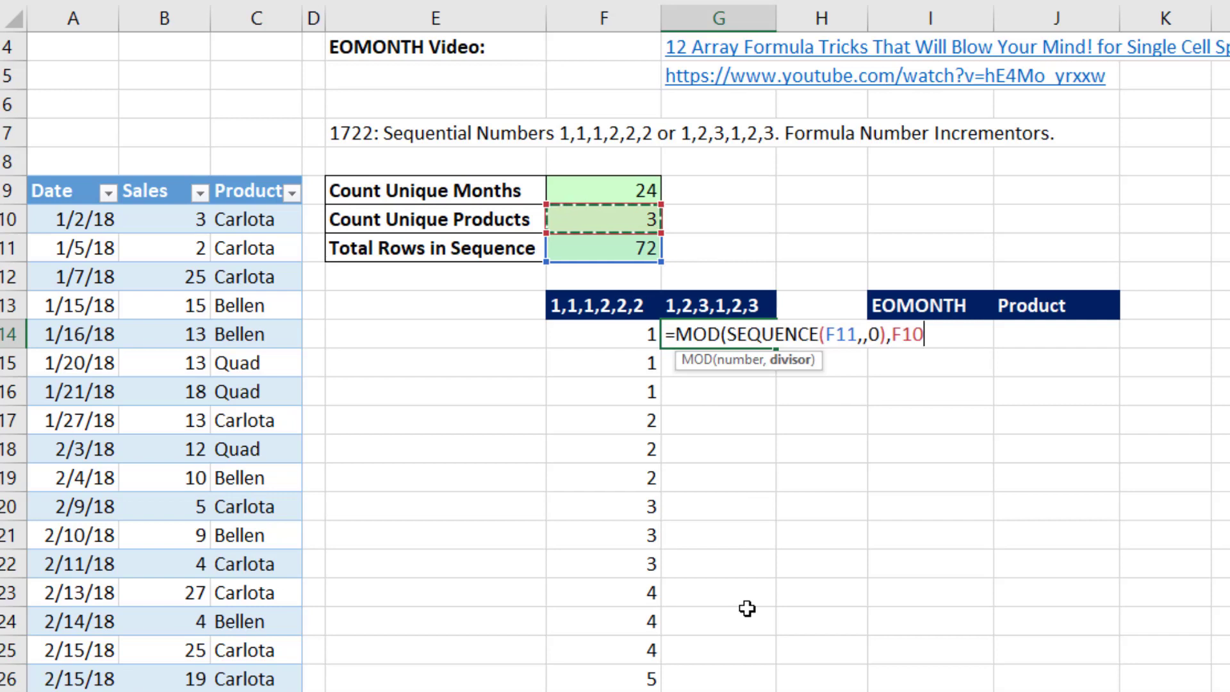
type(")")
key("Return")
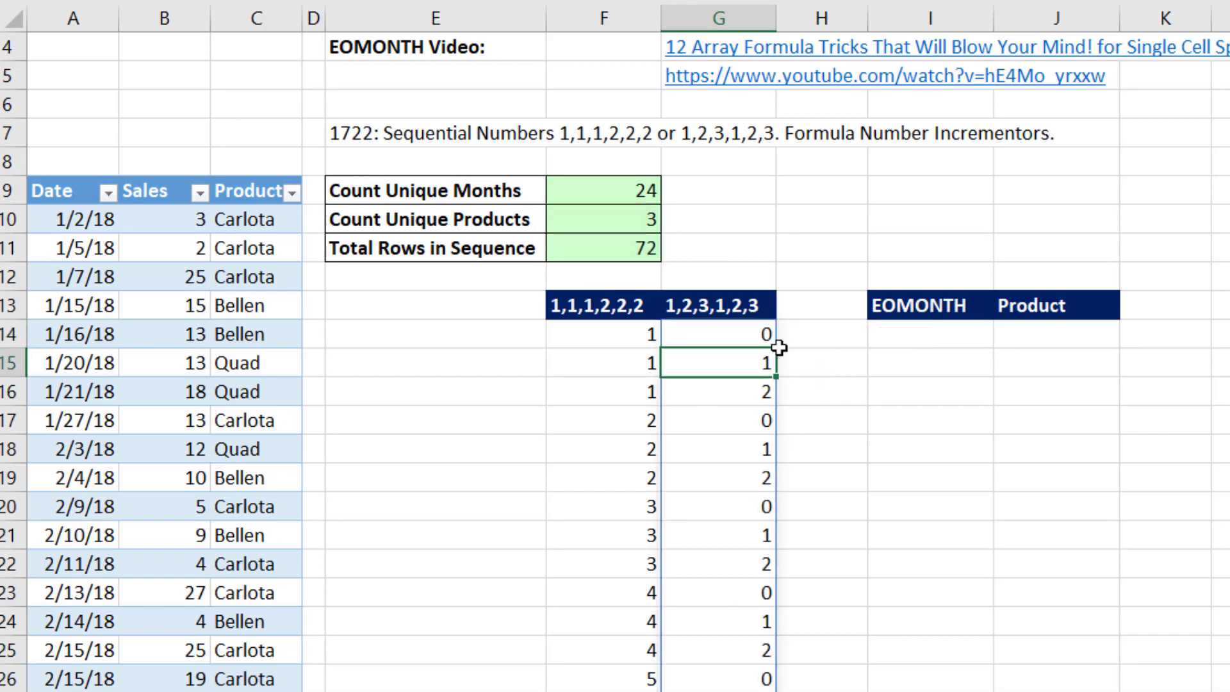
- Add 1 to G14's MOD formula so it cycles 1,2,3
left_click(755, 329)
key("F2")
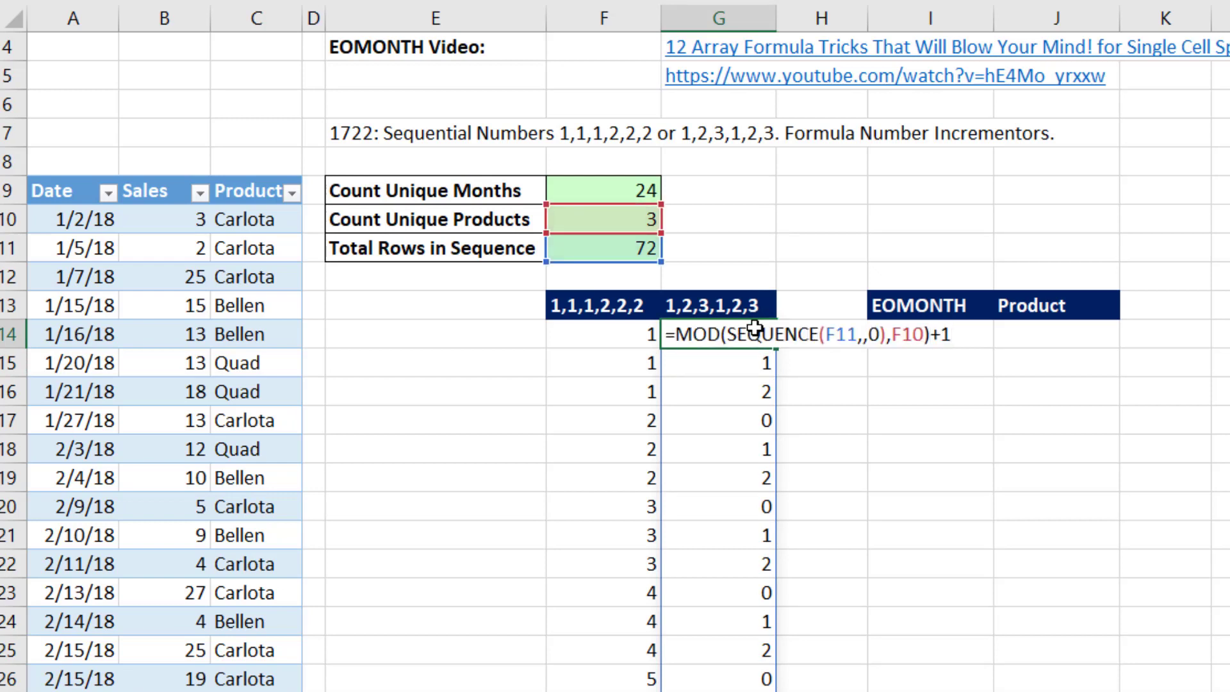
key("Return")
left_click(752, 335)
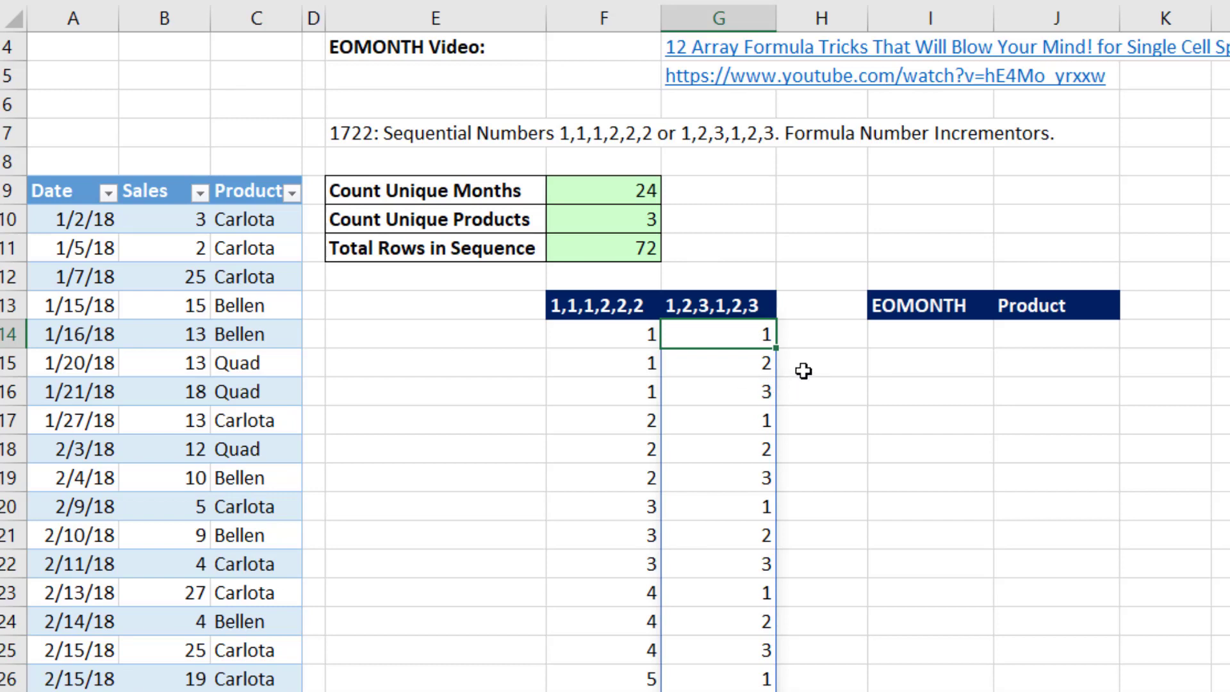
- Copy the UNIQUE(EOMONTH(--fSales1[Date],0)) expression from the Count Unique Months formula in F9
double_click(647, 190)
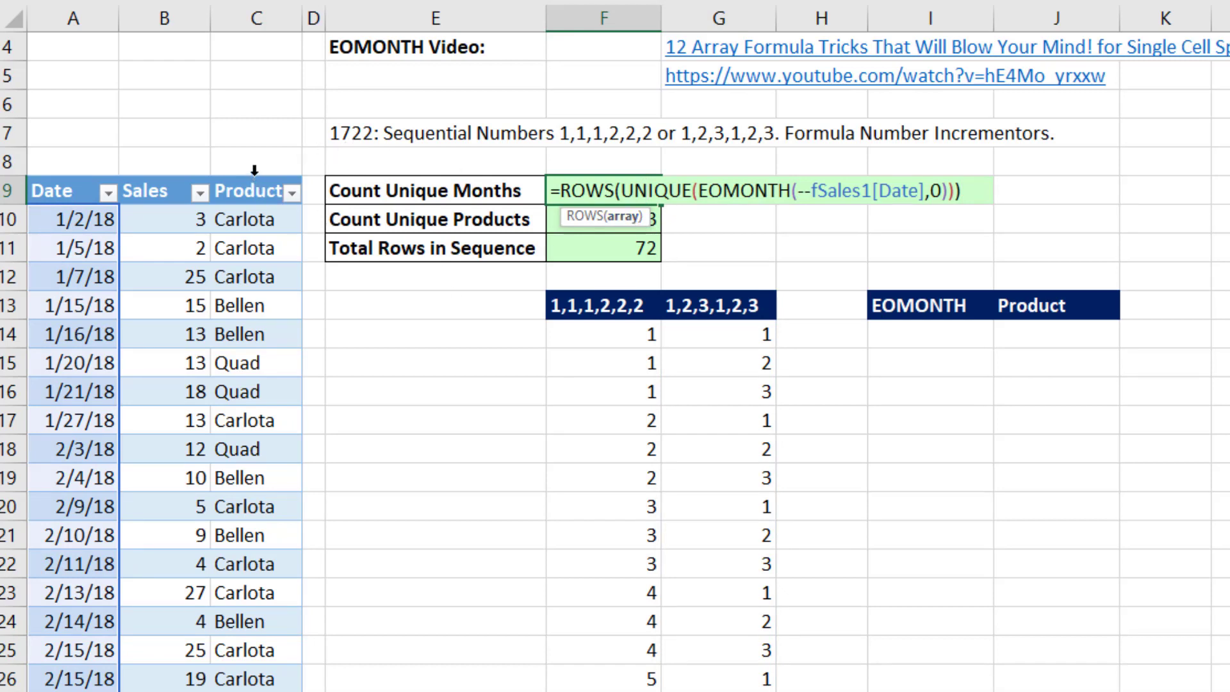
left_click(634, 217)
key("ctrl+c")
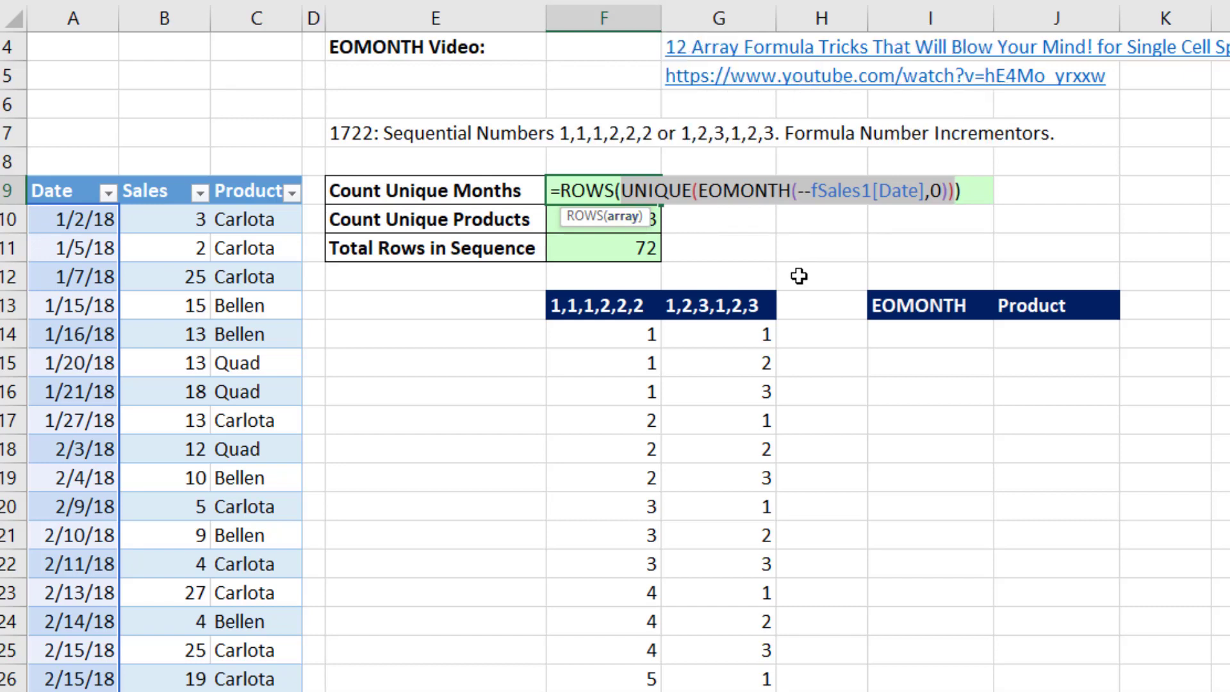
key("Escape")
- Paste it as a formula in I14, spilling month-end dates 1/31/18 through 12/31/19
left_click(974, 333)
type("=")
key("ctrl+v")
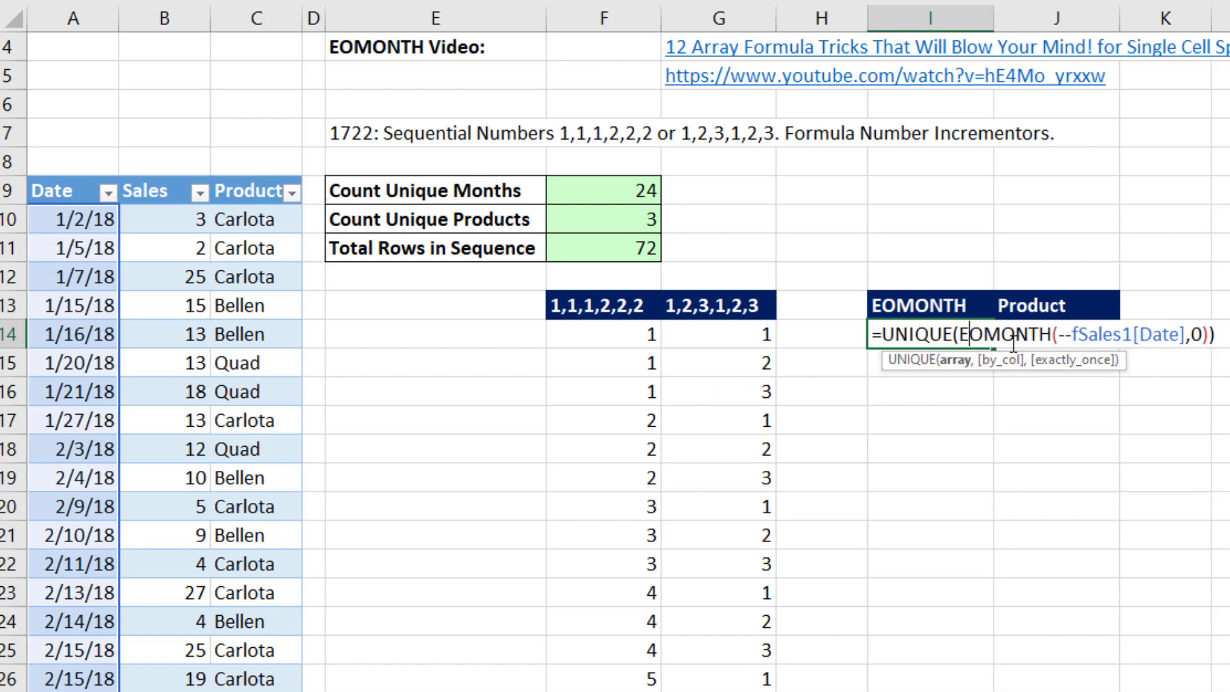
left_click(1071, 334)
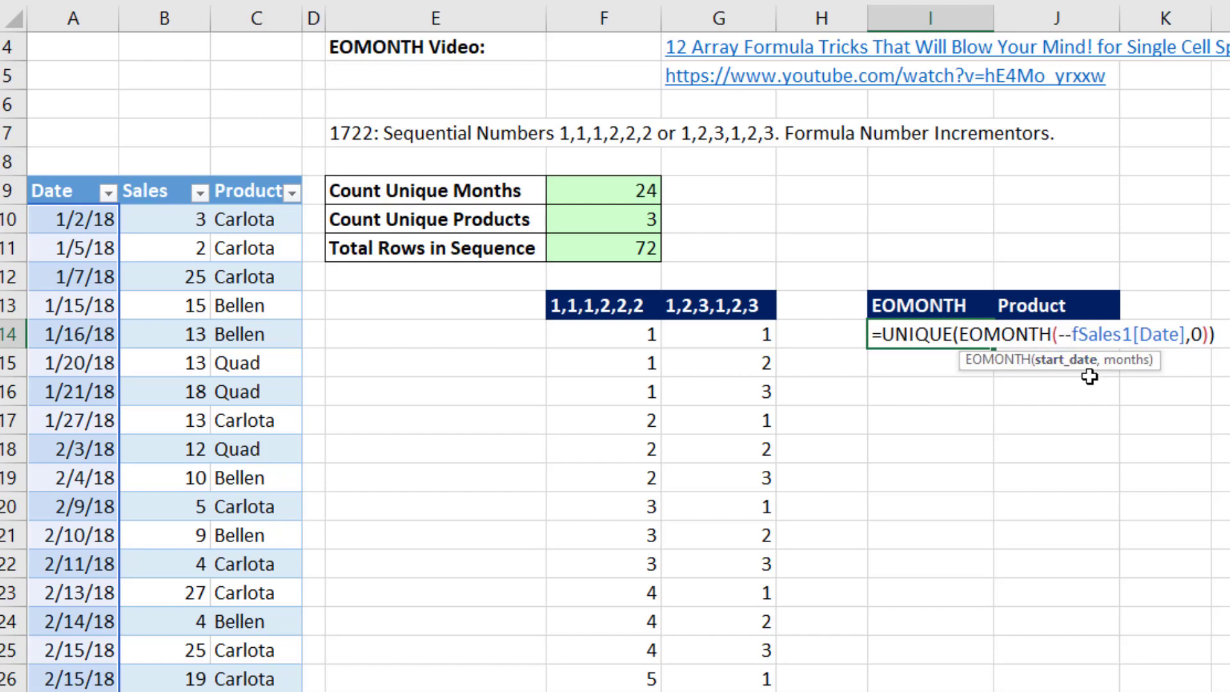
left_click(1077, 361)
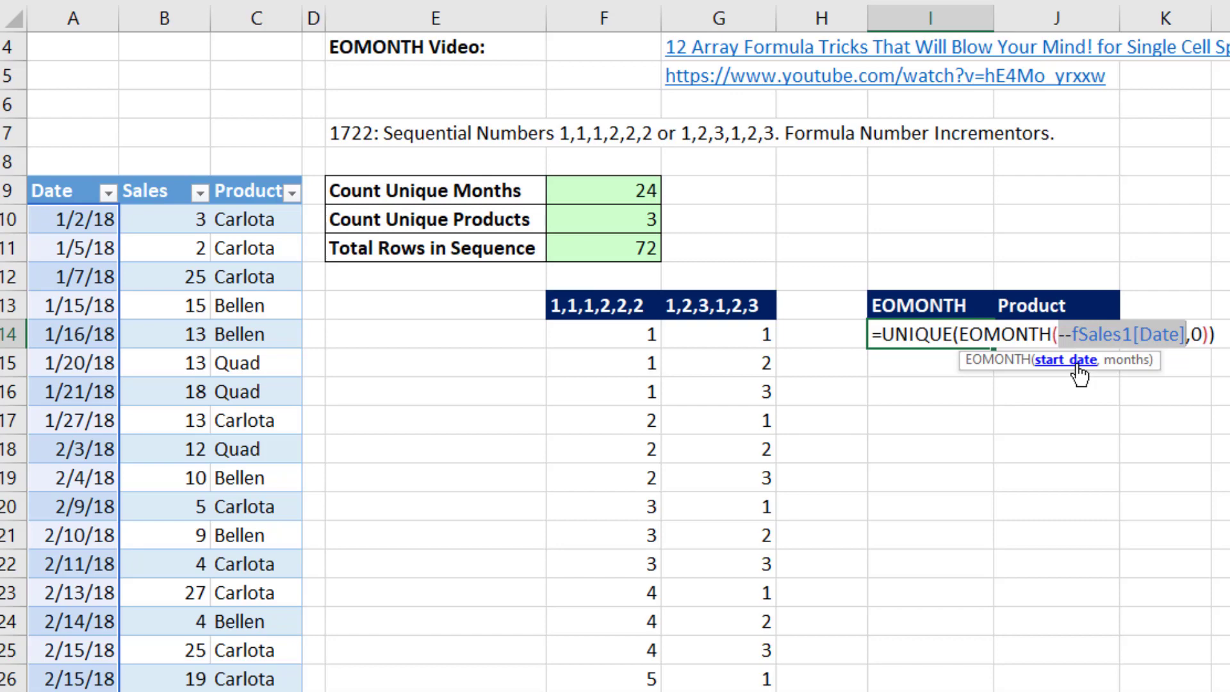
left_click(1191, 332)
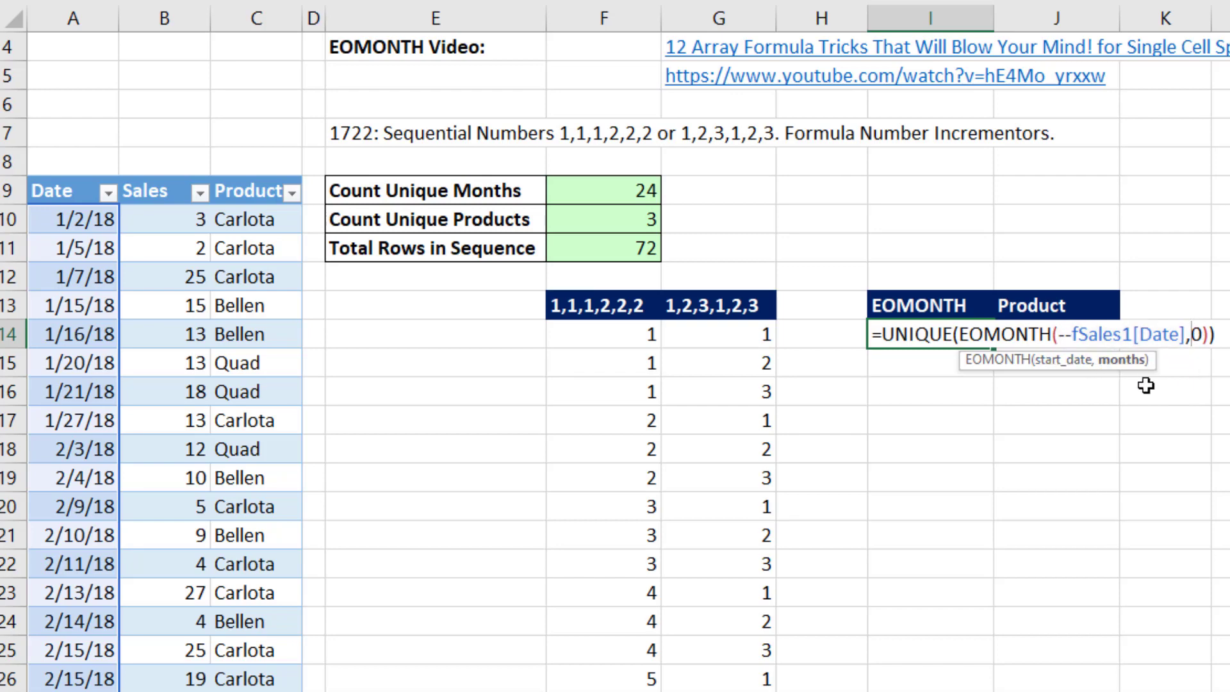
key("Return")
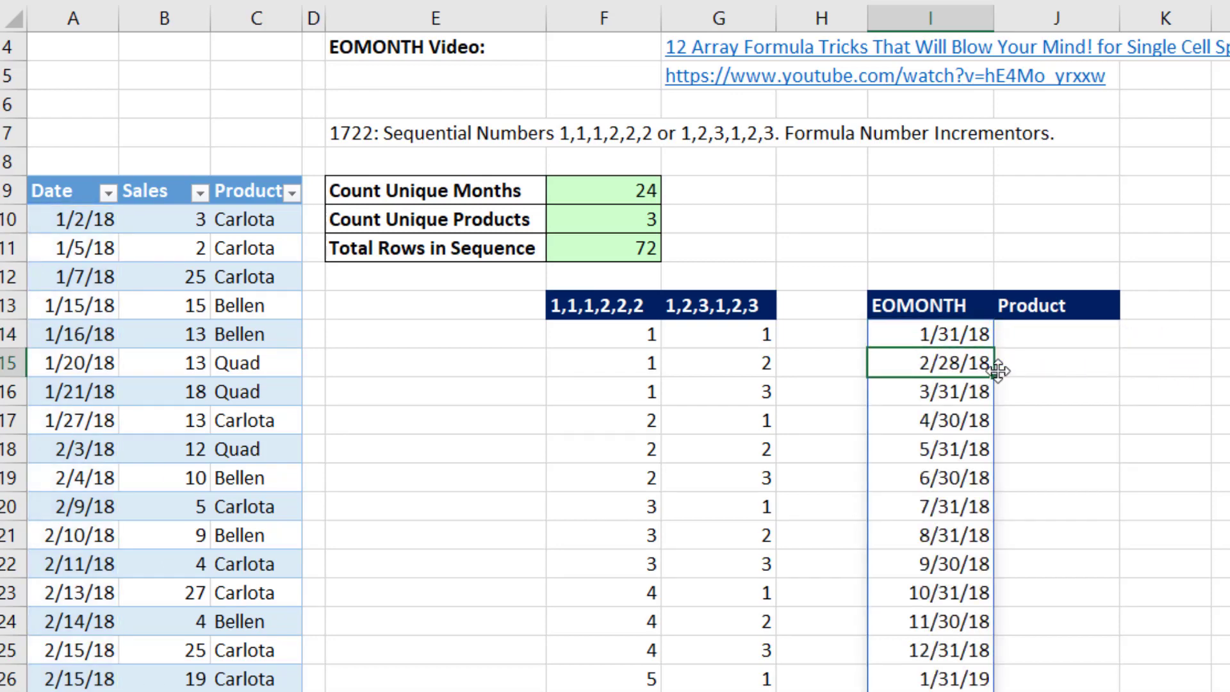
scroll(998, 371, "down", 4)
scroll(996, 427, "up", 3)
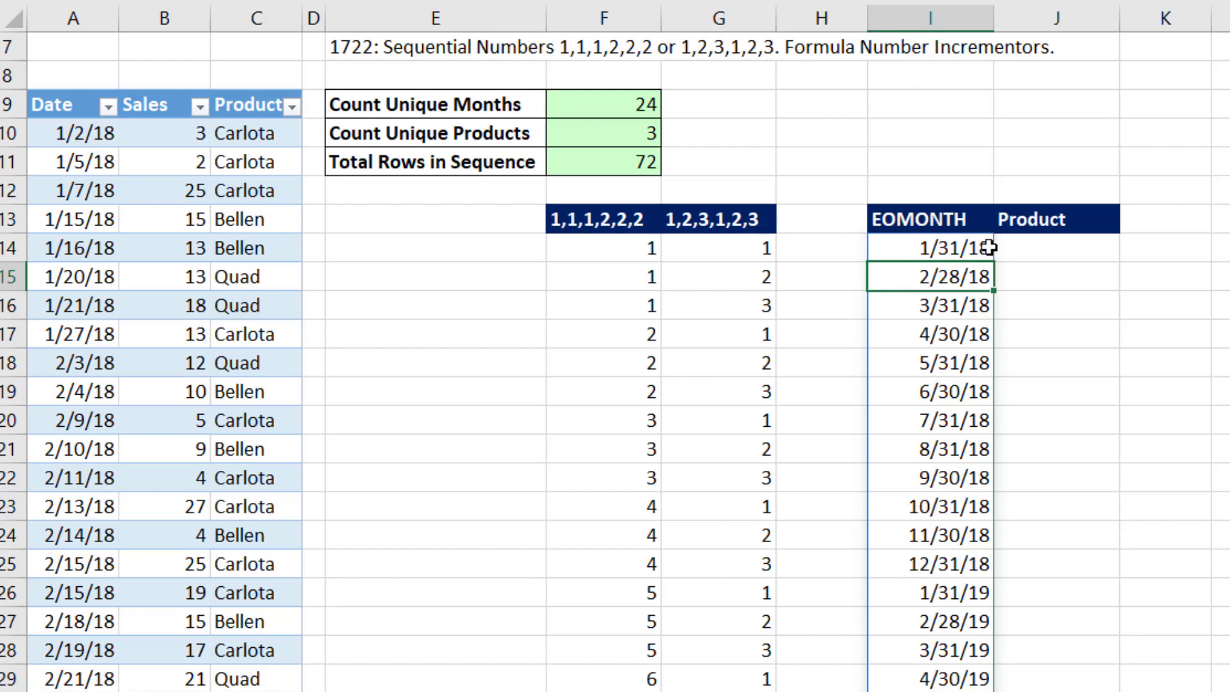
- Copy the INT(SEQUENCE(F11,,0)/F10)+1 incrementor formula from F14
double_click(557, 247)
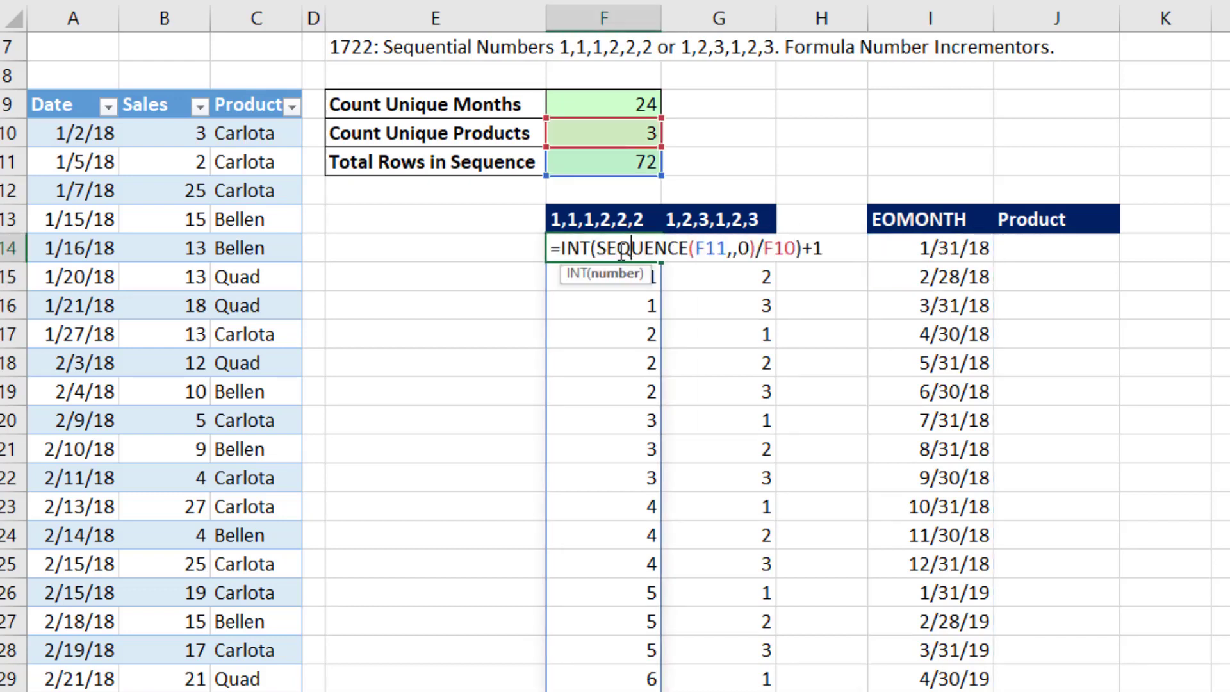
left_click_drag(559, 248, 898, 247)
key("ctrl+c")
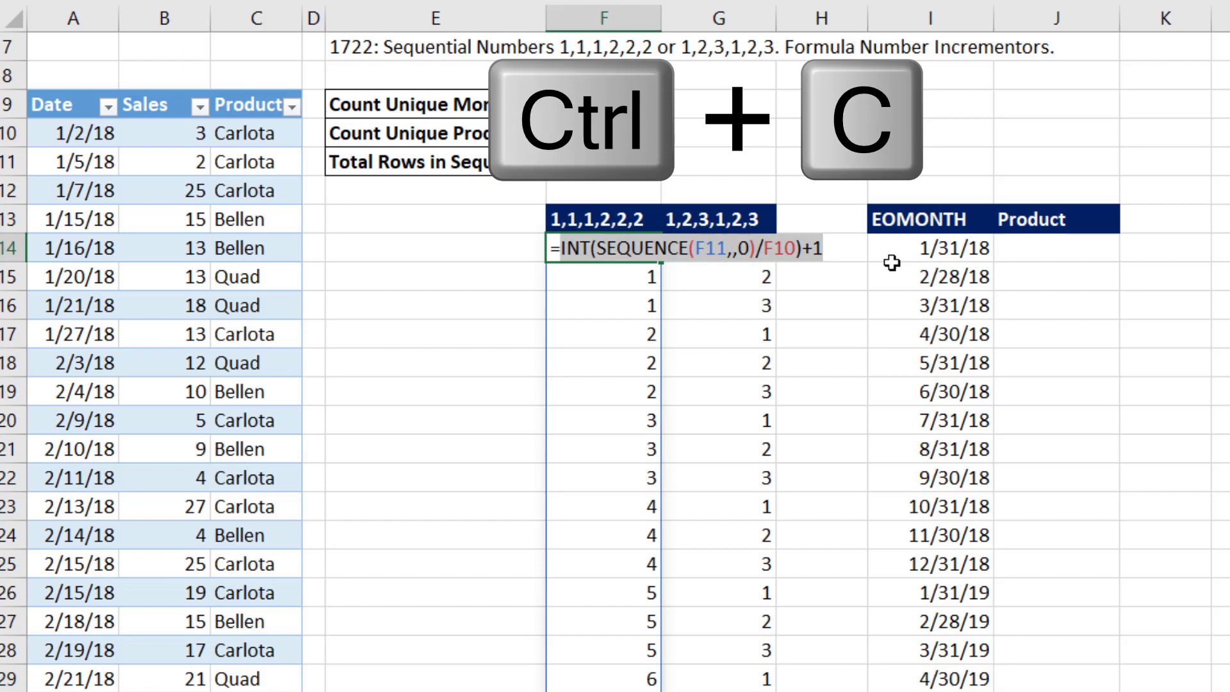
key("Return")
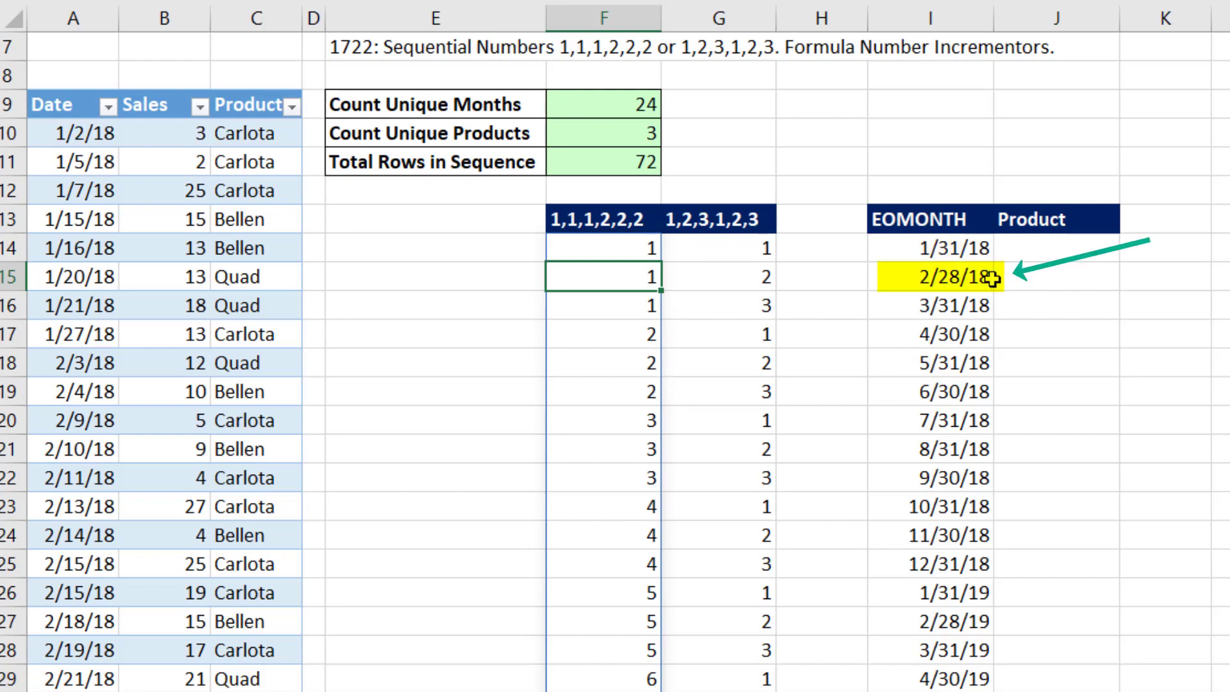
- Wrap I14's dates in INDEX with the incrementor as row_num, so each month-end repeats three times
left_click(960, 248)
key("F2")
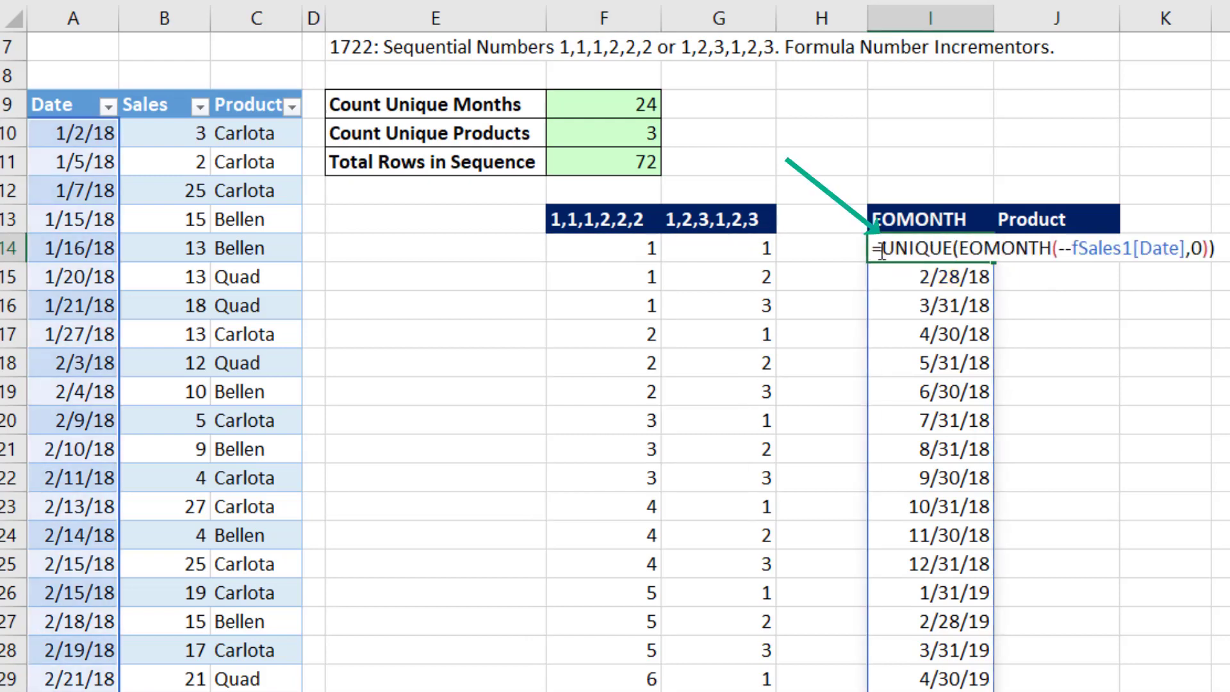
left_click(881, 249)
type("INDEX(")
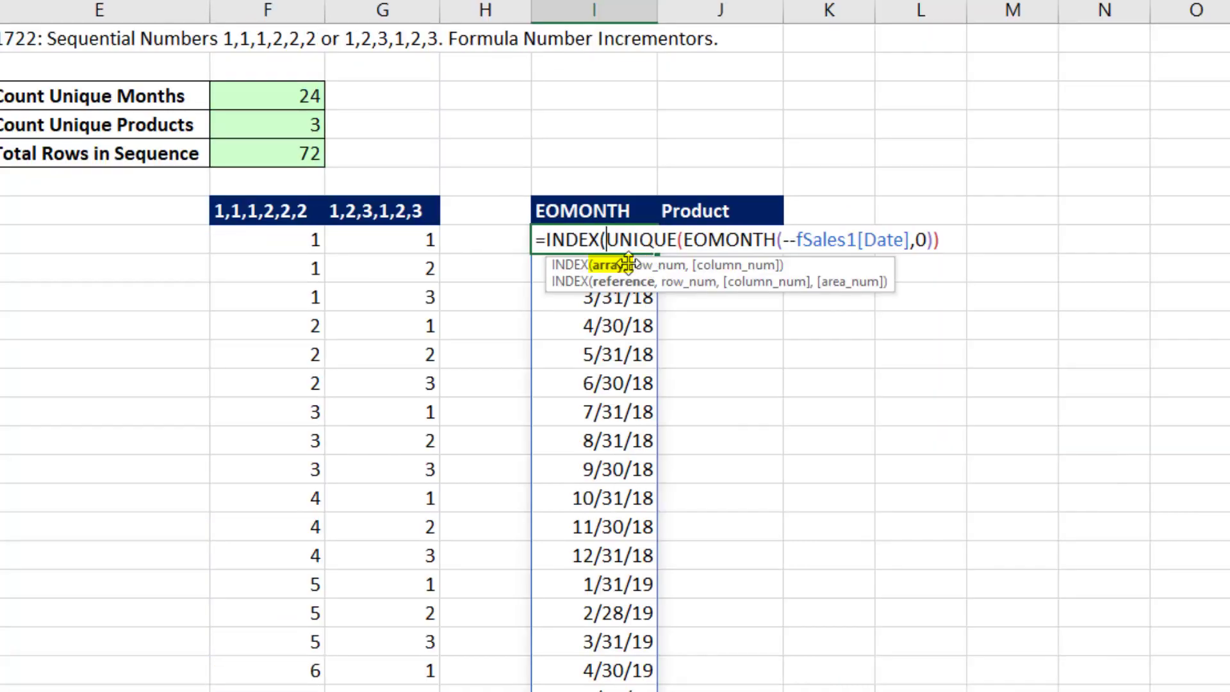
left_click(627, 264)
key("Right")
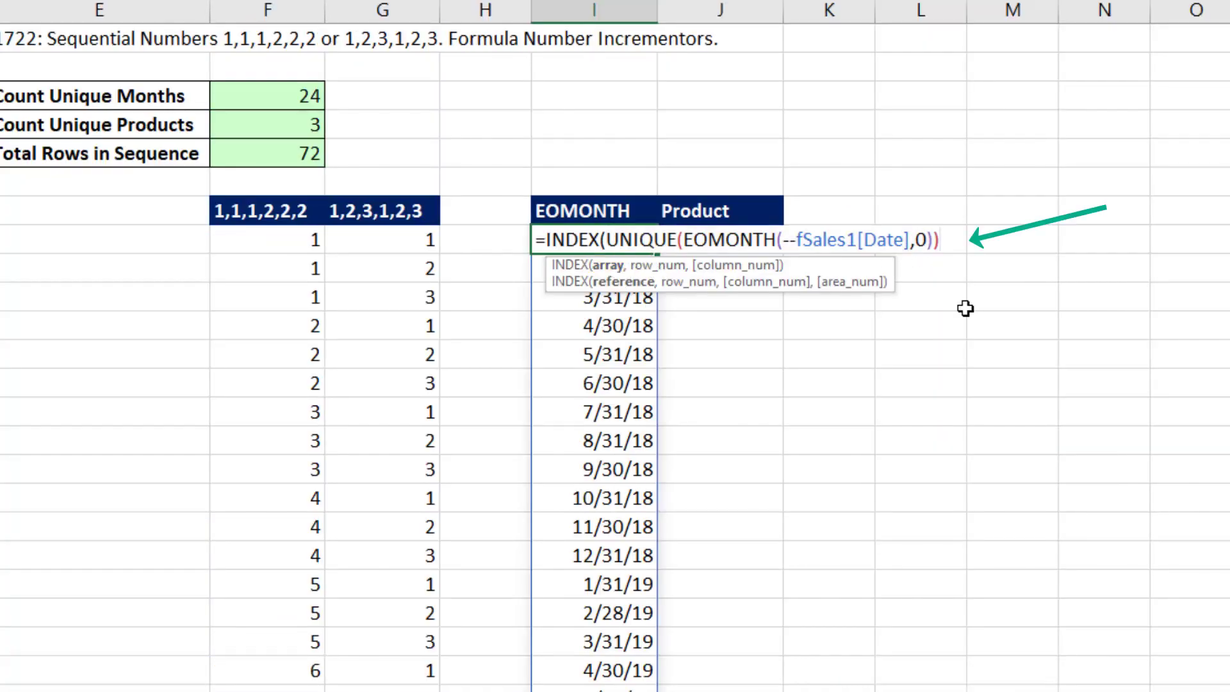
type(",")
key("ctrl+v")
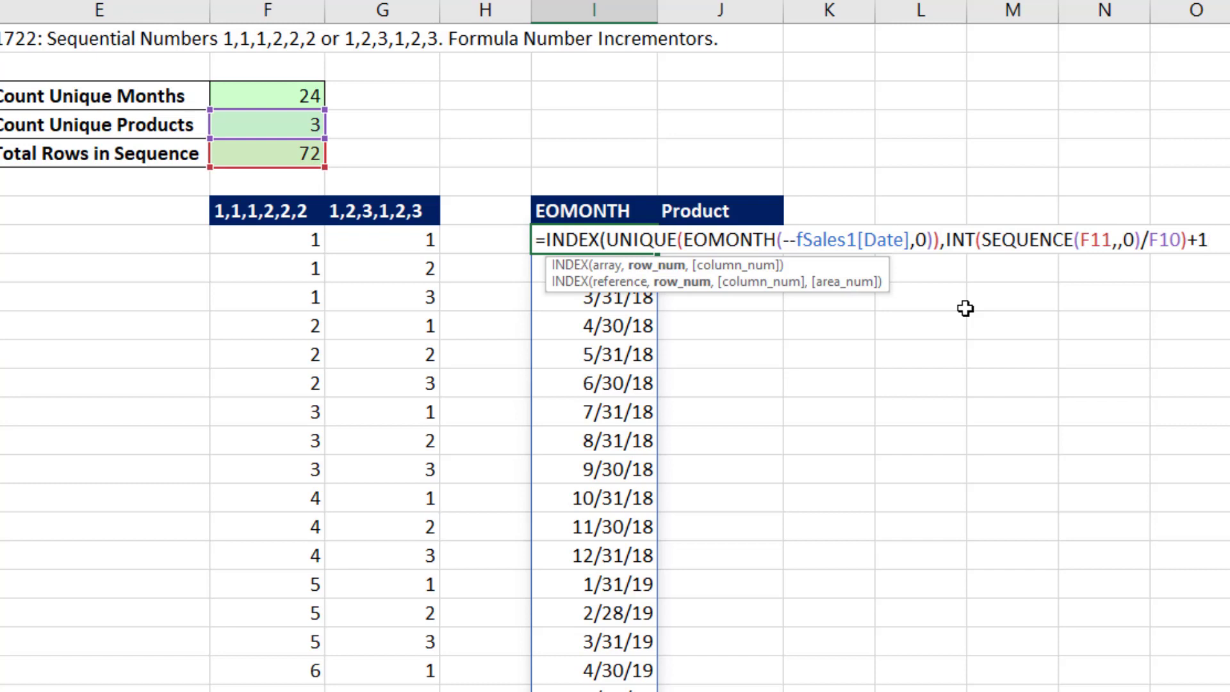
type(")")
key("Return")
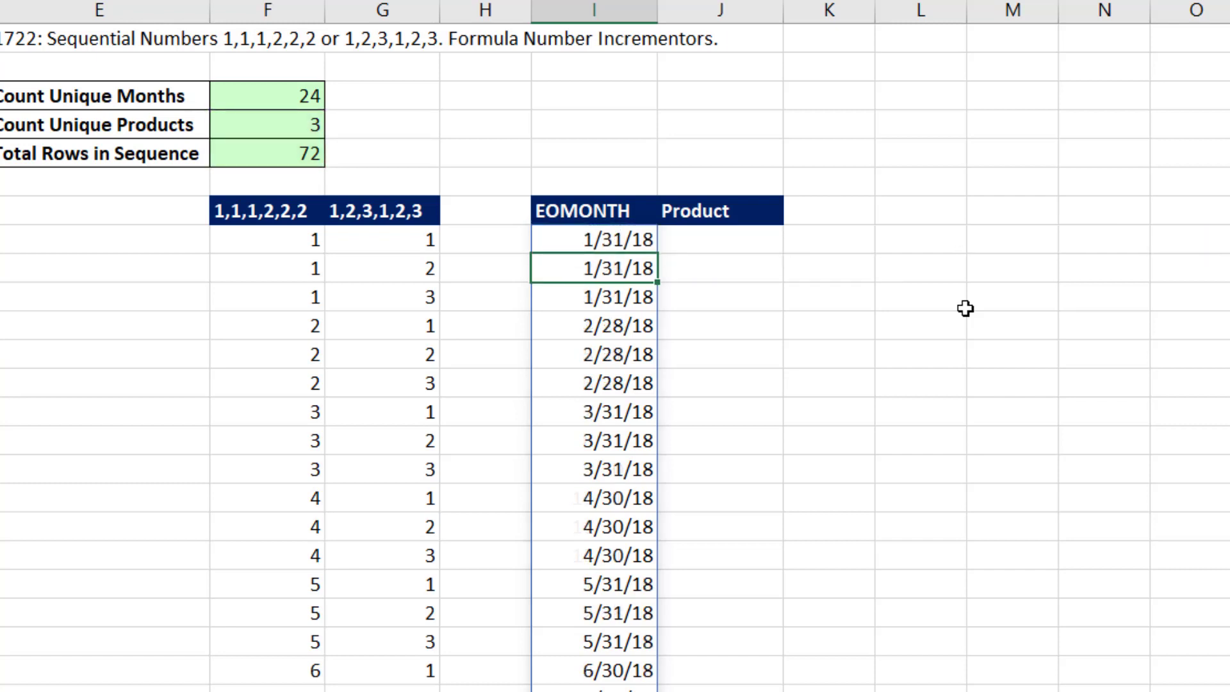
- Wrap the UNIQUE month-end list inside I14's INDEX formula in SORT
left_click_drag(622, 240, 628, 371)
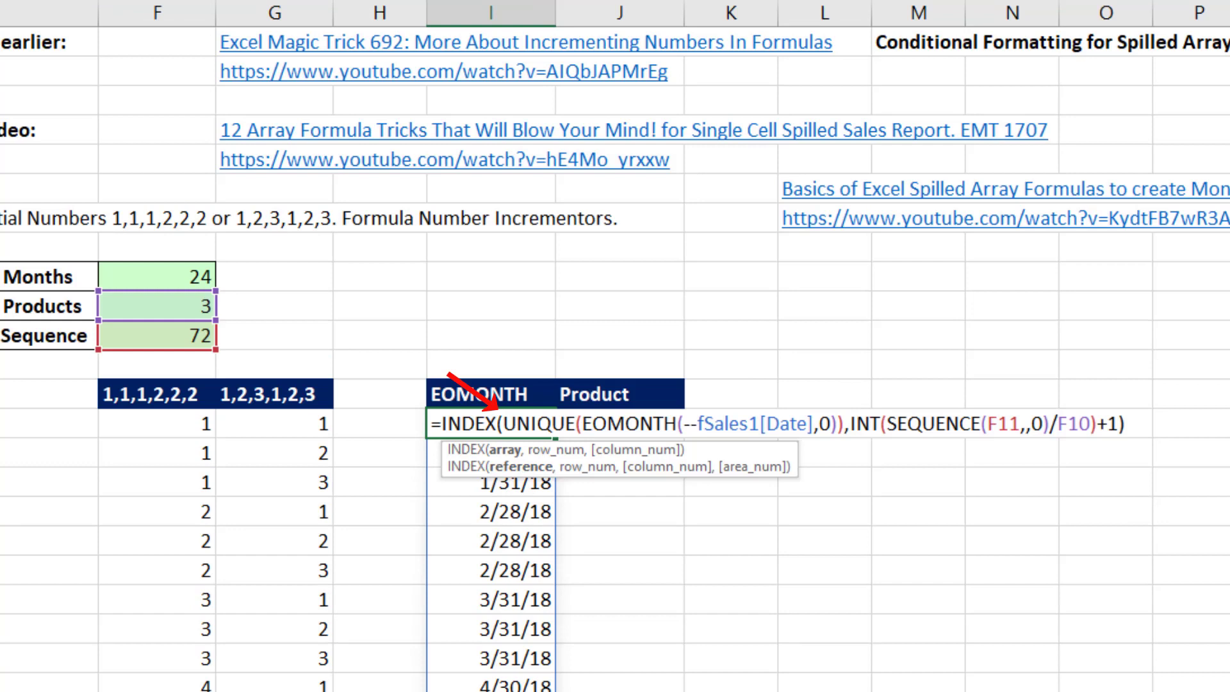
type("SORT(")
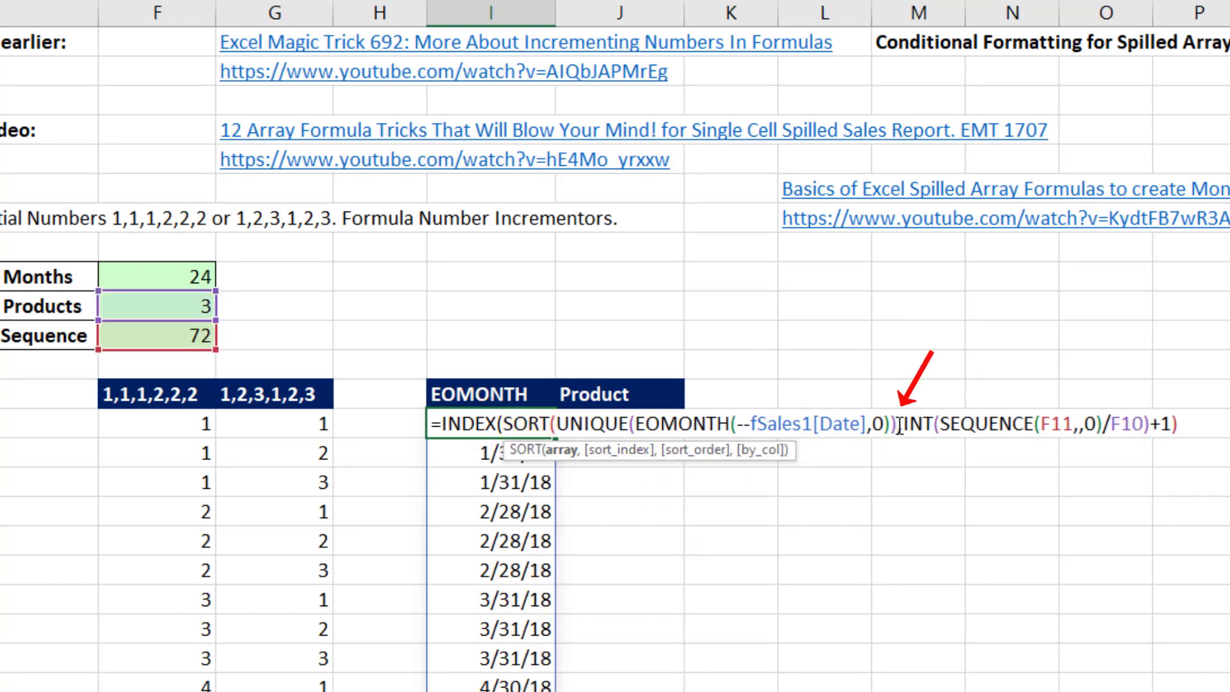
left_click(900, 424)
type(")")
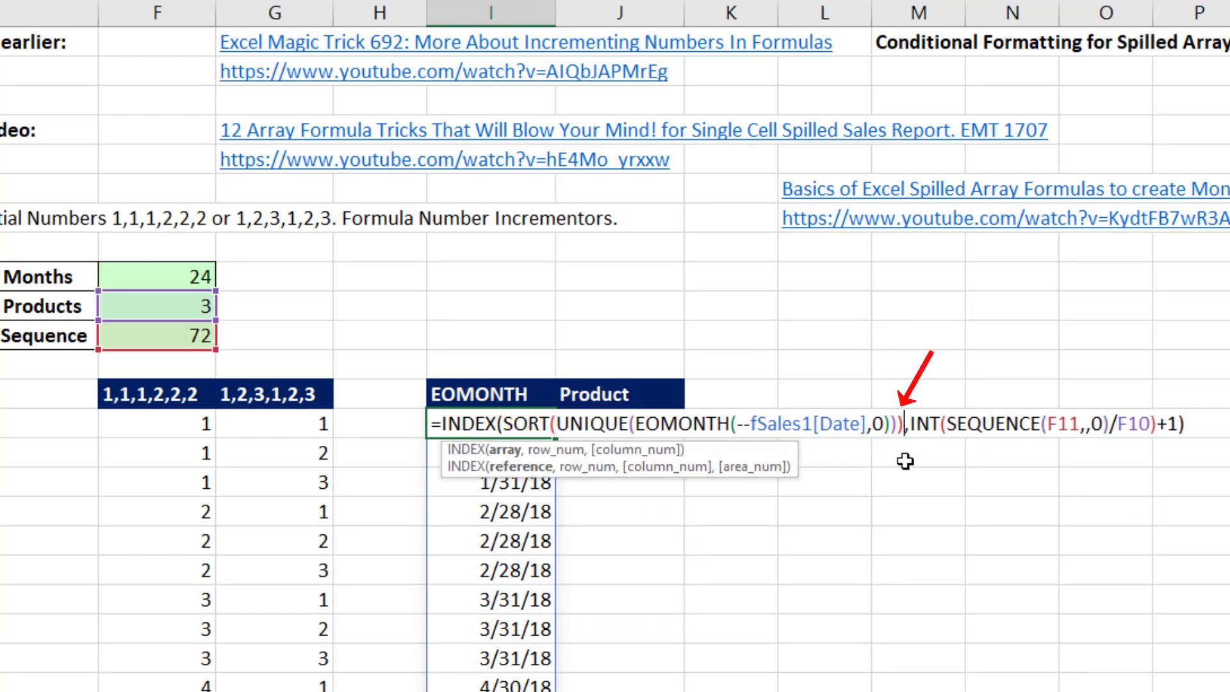
key("Return")
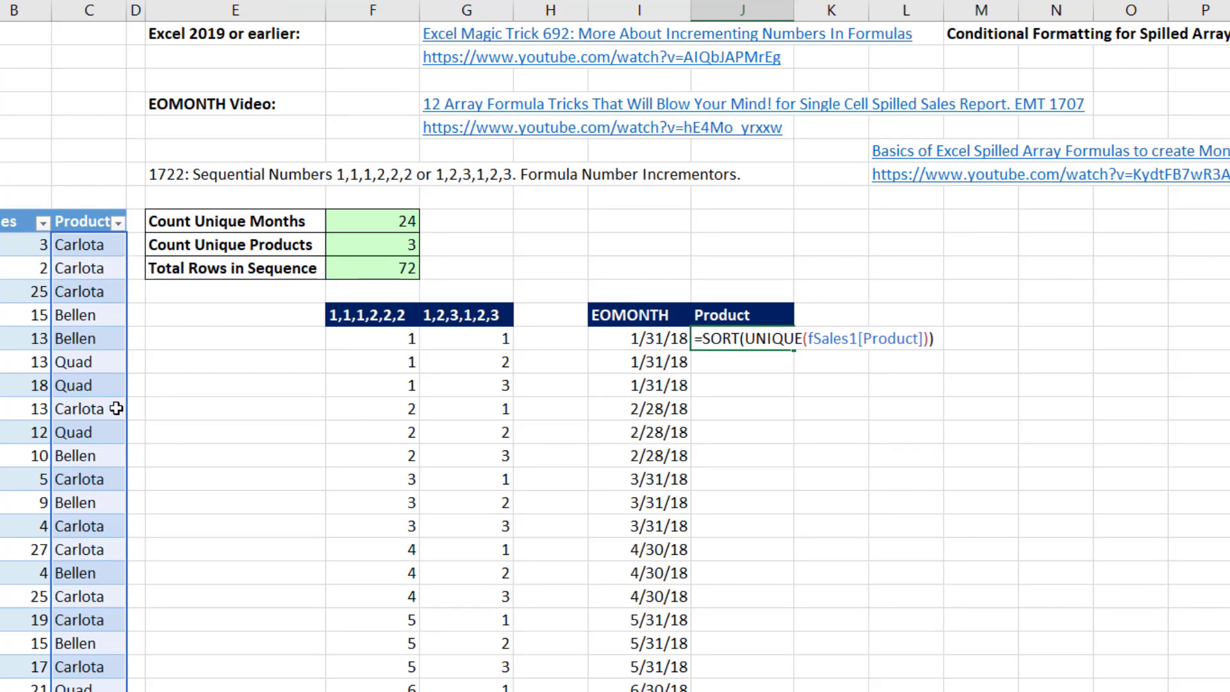
- Enter =SORT(UNIQUE(fSales1[Product])) in J14 to list Bellen, Carlota and Quad
key("Return")
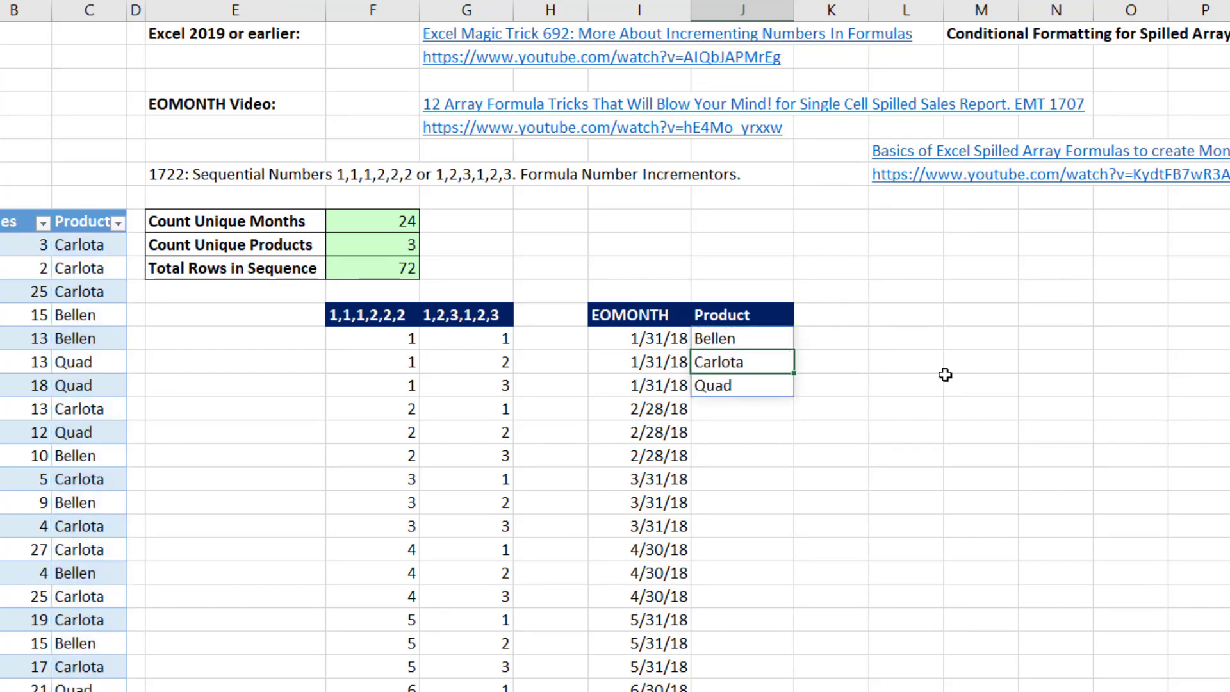
double_click(750, 344)
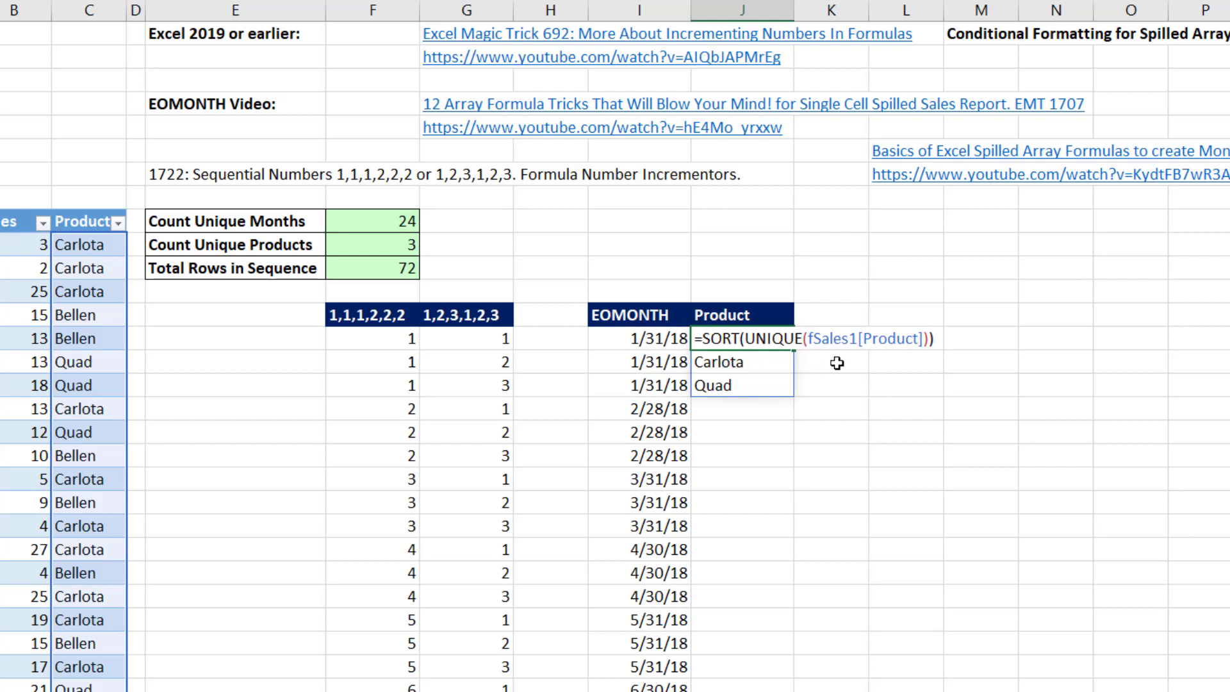
left_click_drag(522, 328, 510, 421)
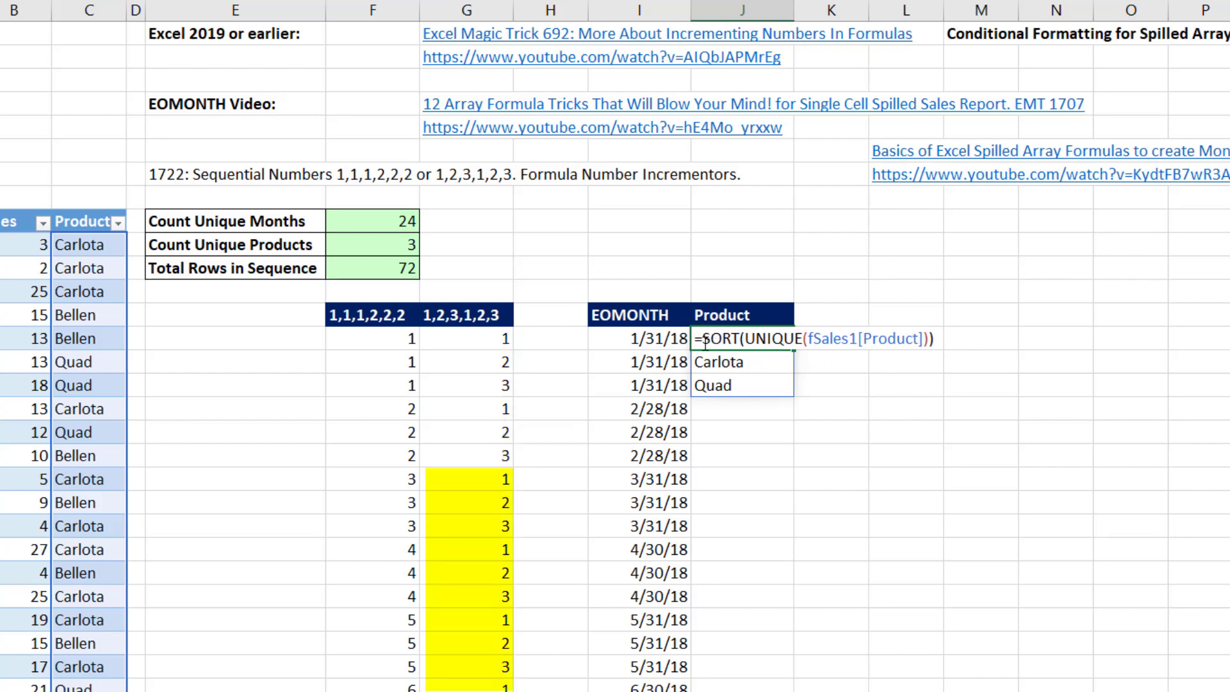
- Wrap J14's product list in INDEX with MOD(SEQUENCE(F11,,0),F10)+1 as row_num, cycling the products per month
type("in")
key("Tab")
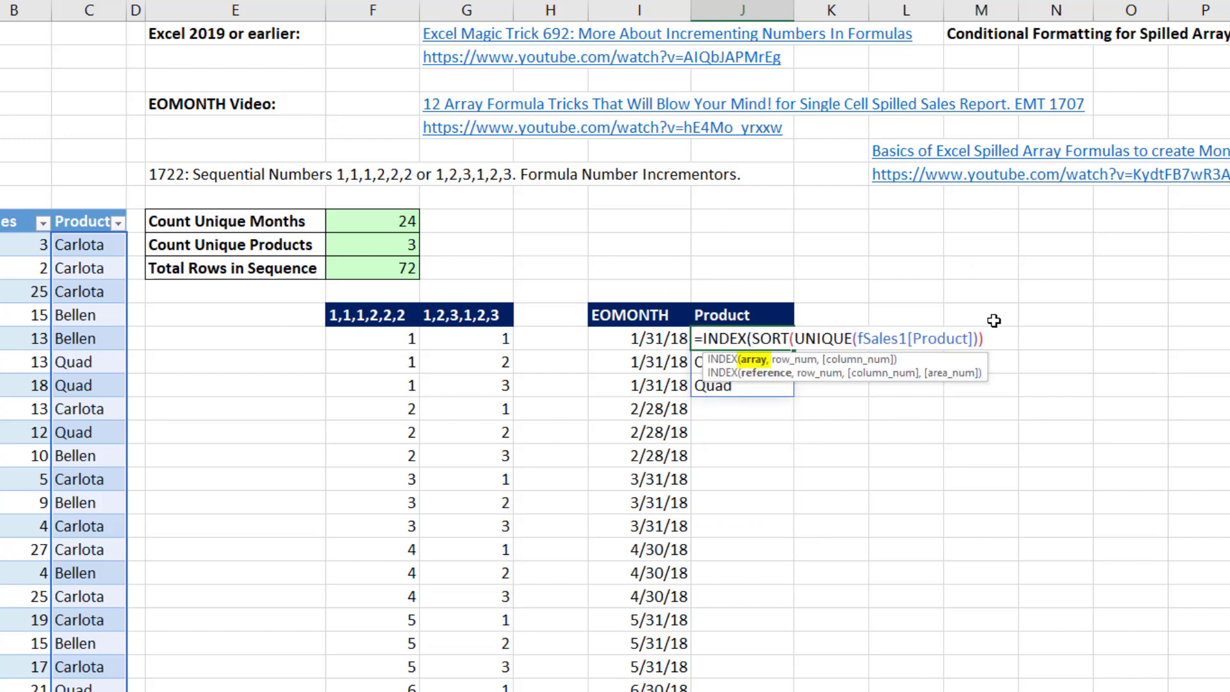
type(",")
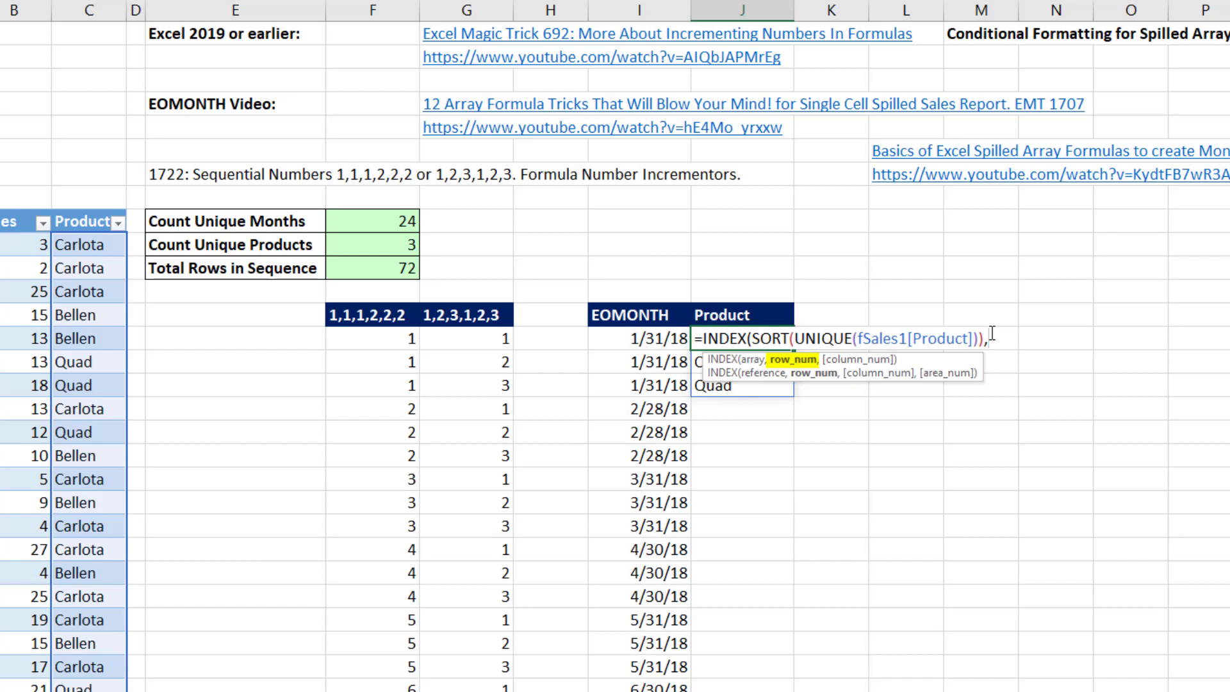
type("MOD(SEQUENCE(F11,,0),F10)+1")
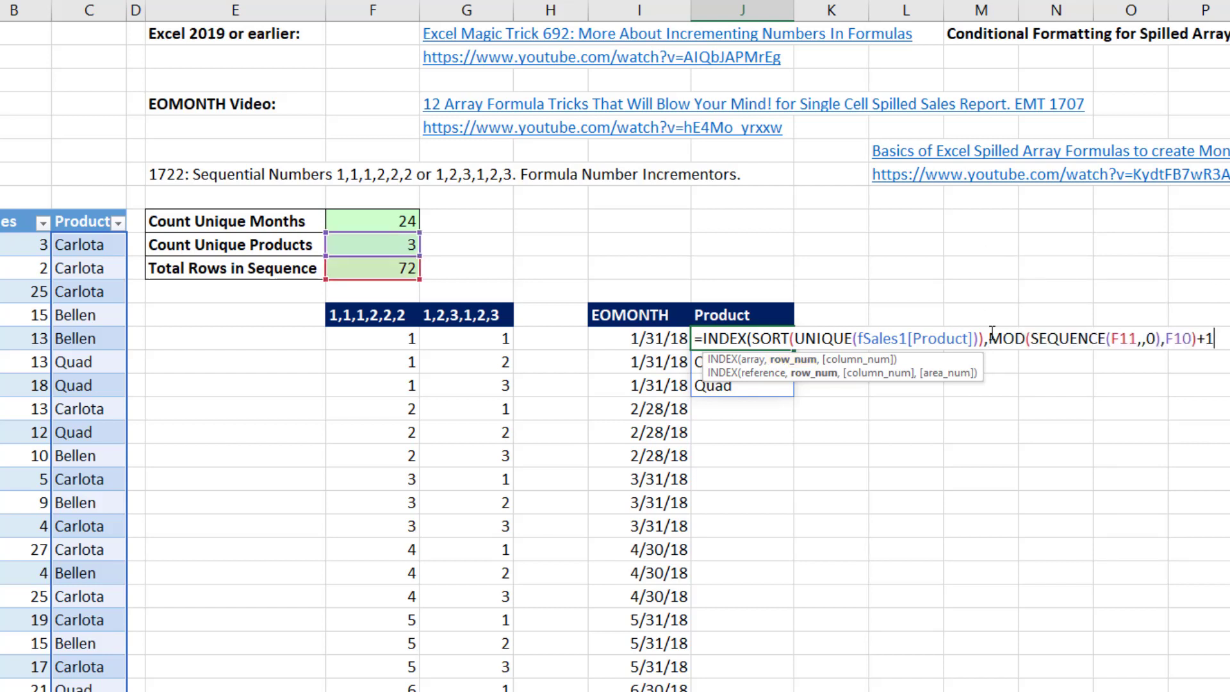
type(")")
key("Return")
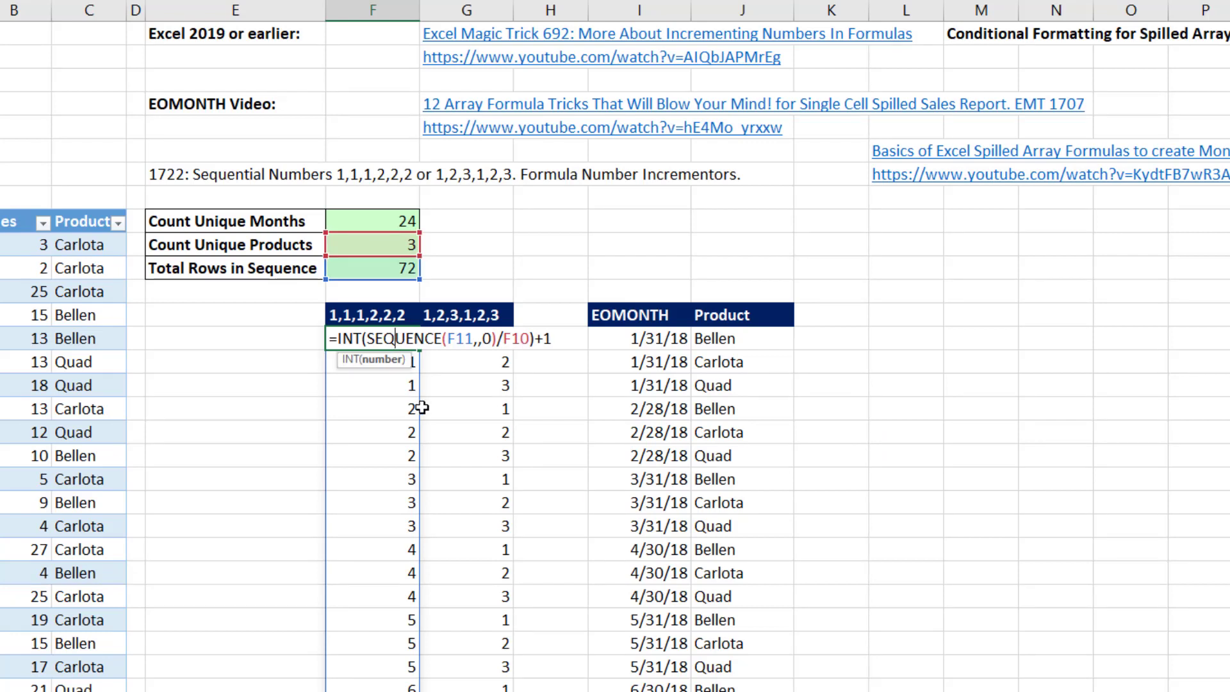
key("Escape")
left_click(471, 335)
key("F2")
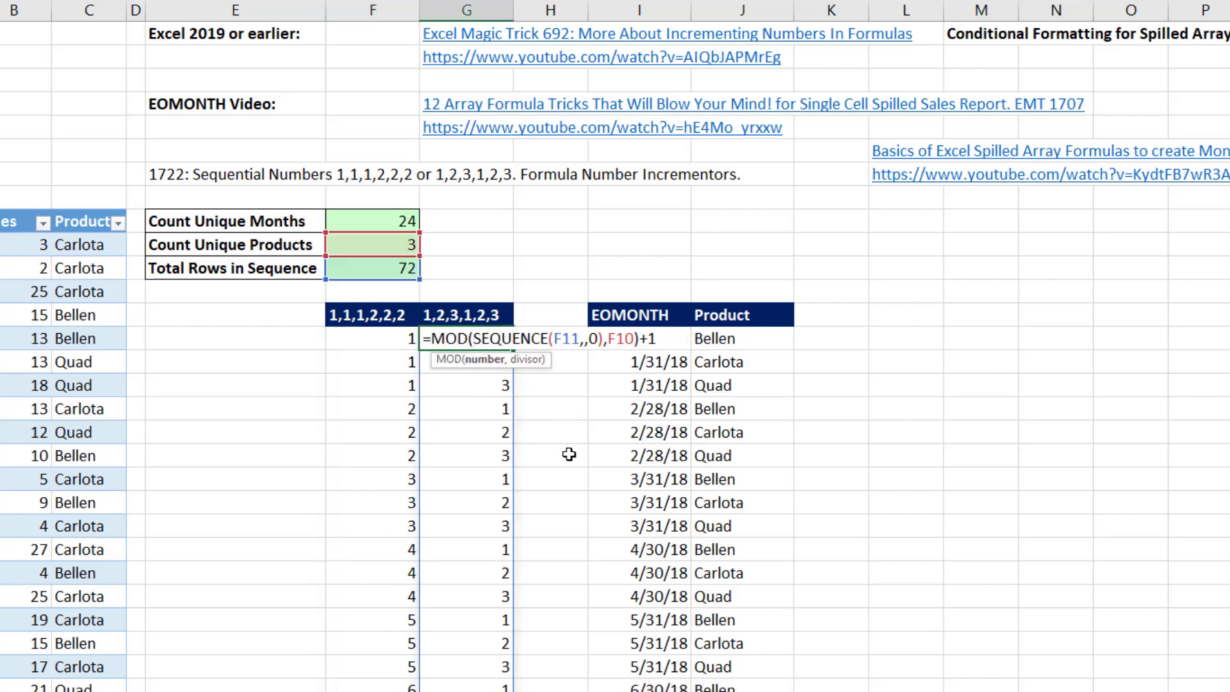
key("Escape")
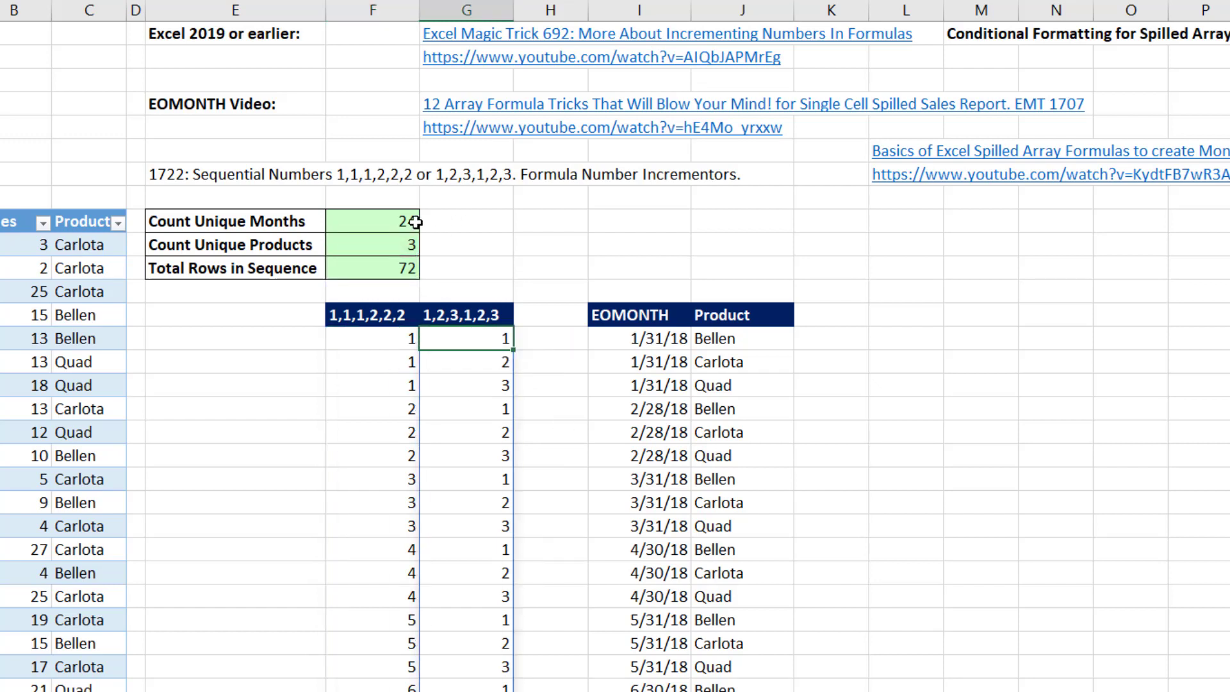
left_click(388, 244)
type("5")
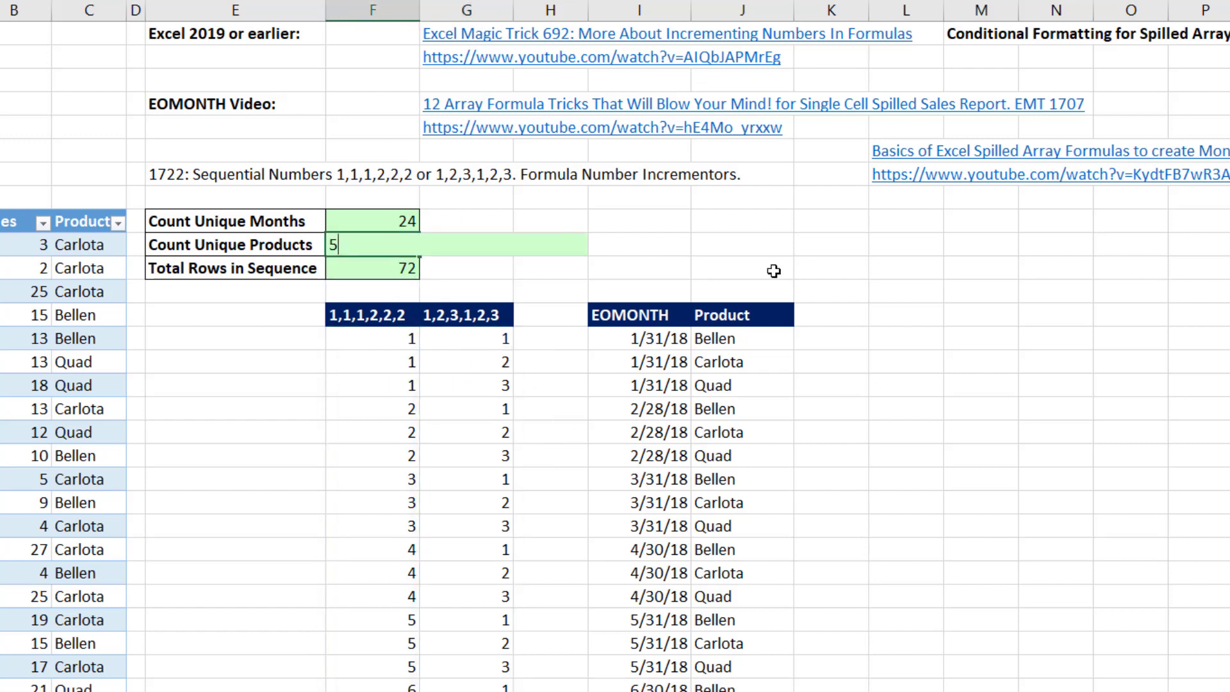
key("Return")
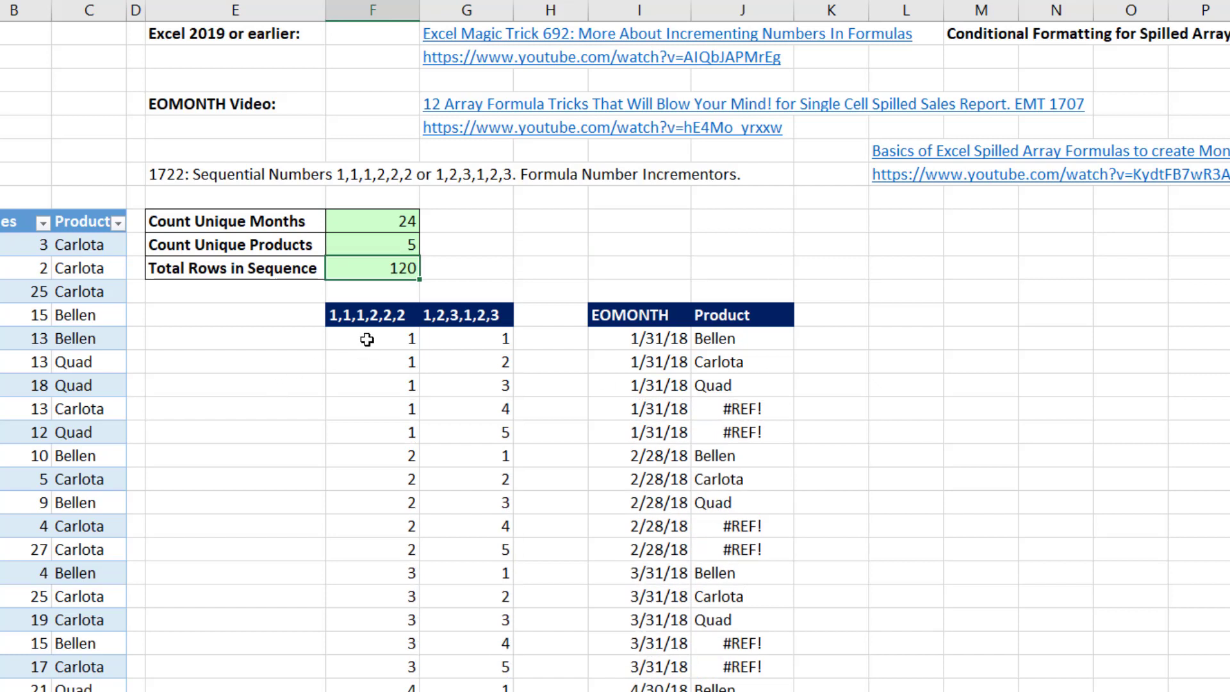
left_click_drag(370, 338, 378, 434)
left_click_drag(491, 335, 488, 433)
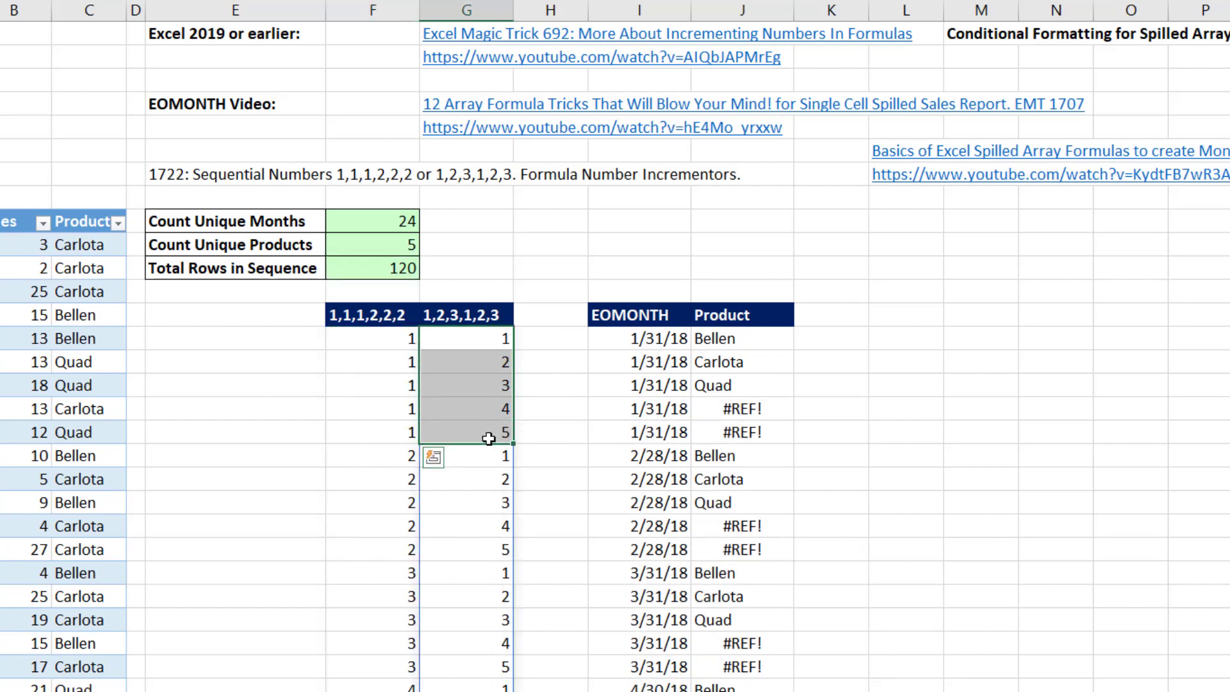
key("ctrl+z")
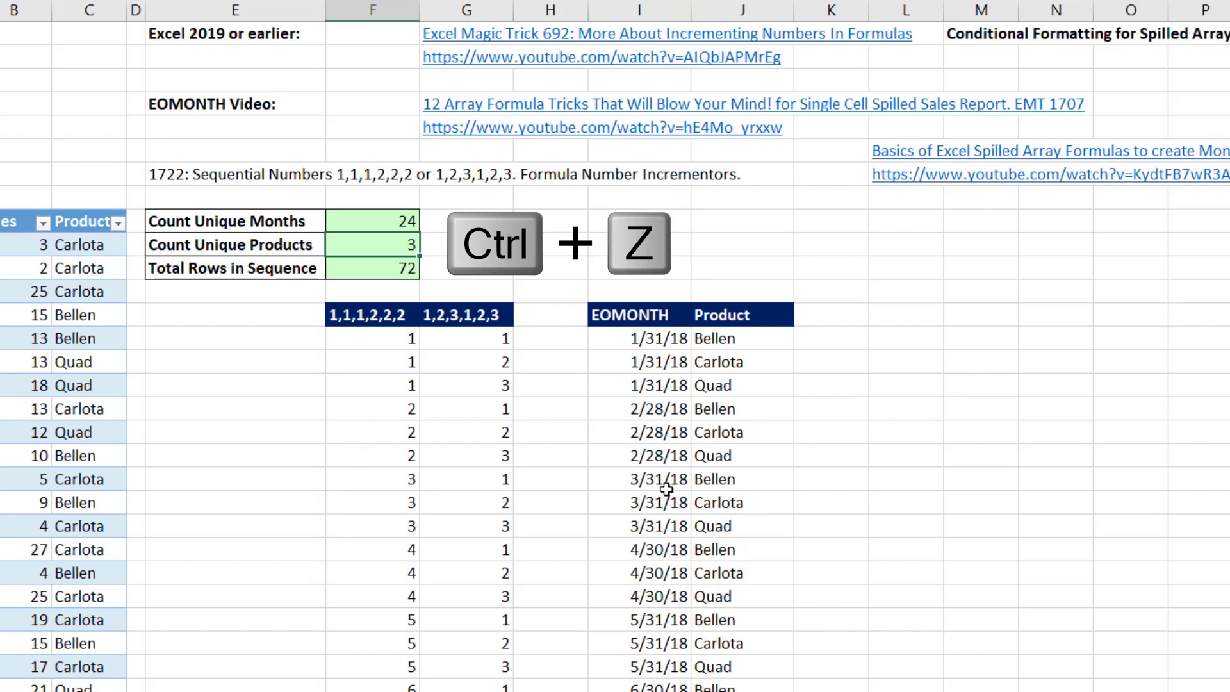